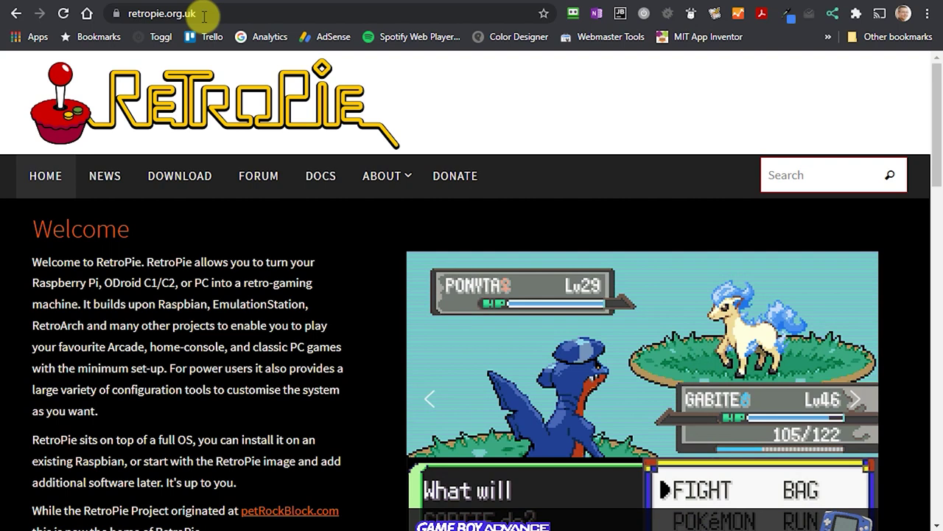
# - Download the RetroPie 4.7.1 image for Raspberry Pi 2/3 and save it in the Emulation\Retropie folder on drive E
pyautogui.click(185, 181)
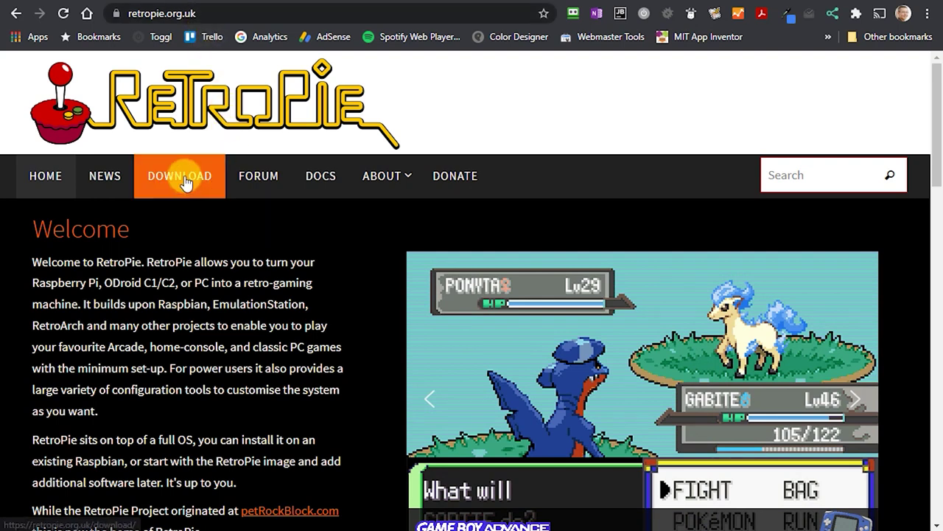
pyautogui.scroll(-3, 348, 310)
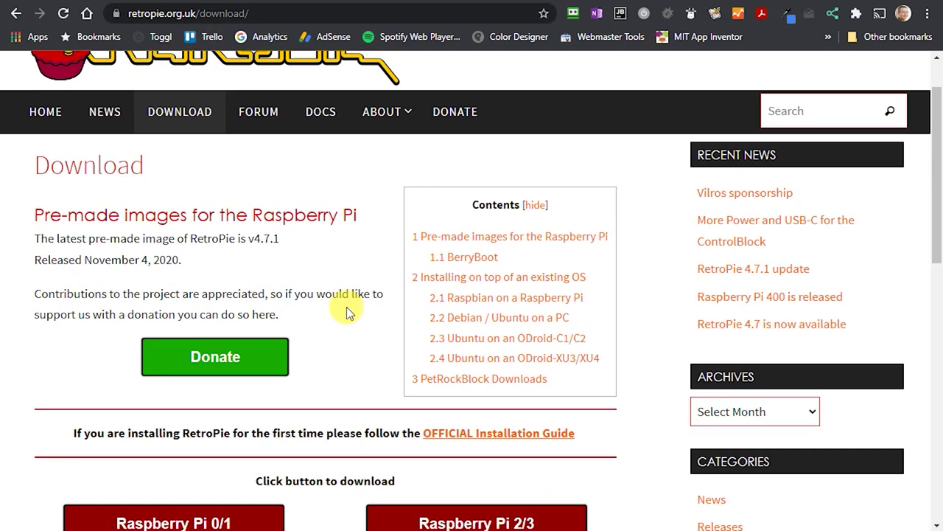
pyautogui.scroll(-2, 346, 309)
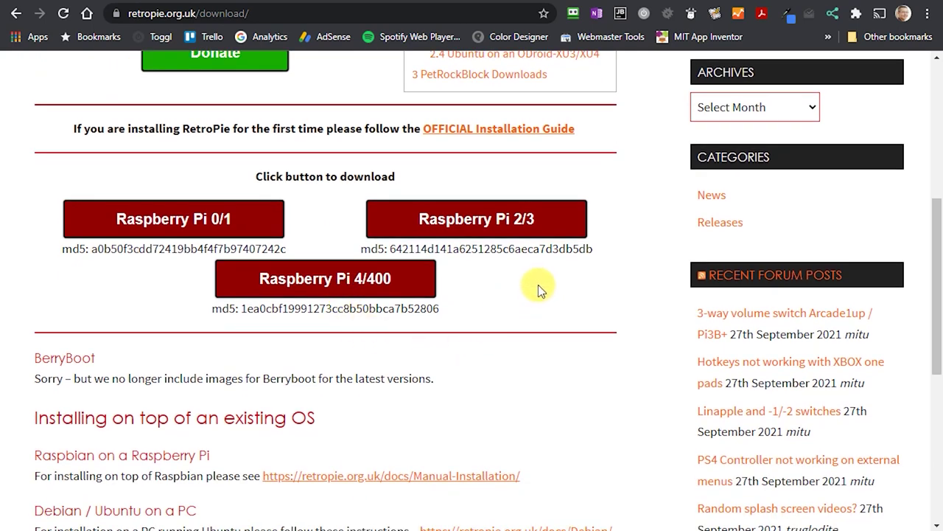
pyautogui.click(491, 227)
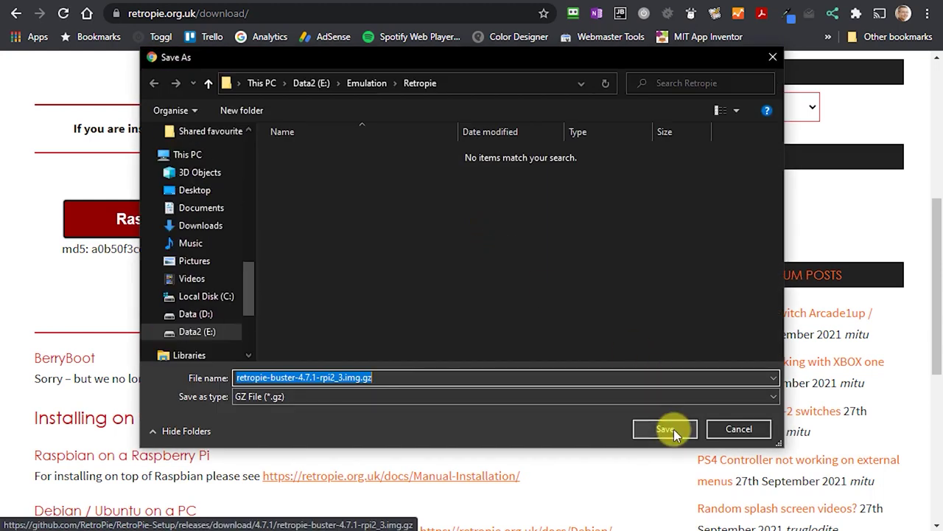
pyautogui.click(666, 429)
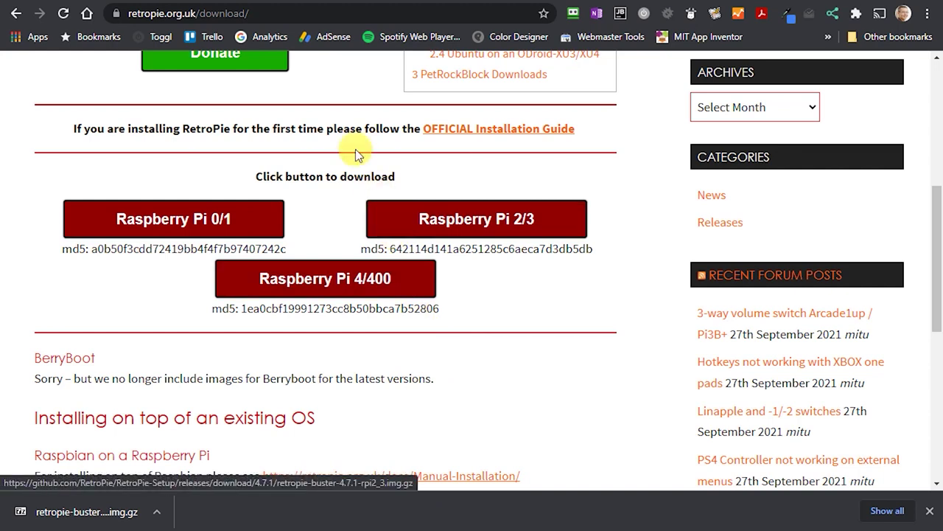
# - Download balenaEtcher for Windows (x86|x64) from the balena website and install it
pyautogui.click(269, 2)
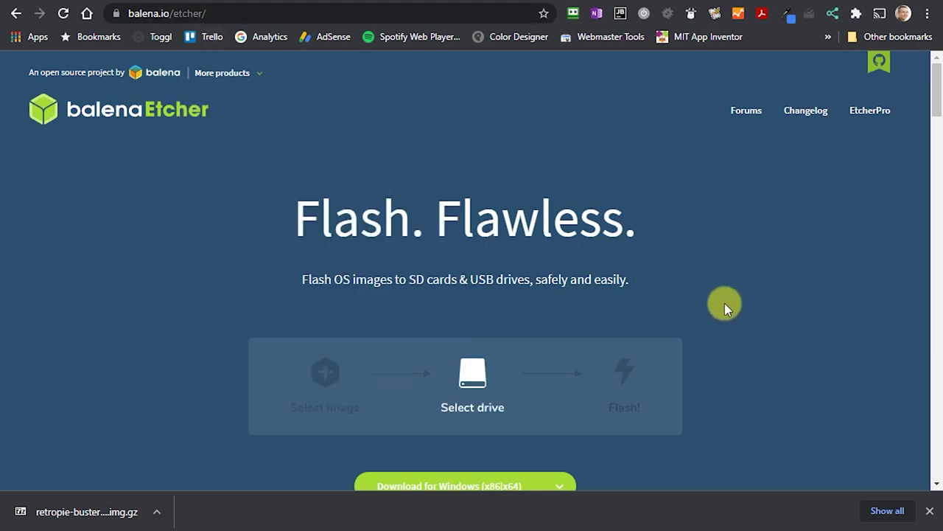
pyautogui.scroll(-2, 738, 306)
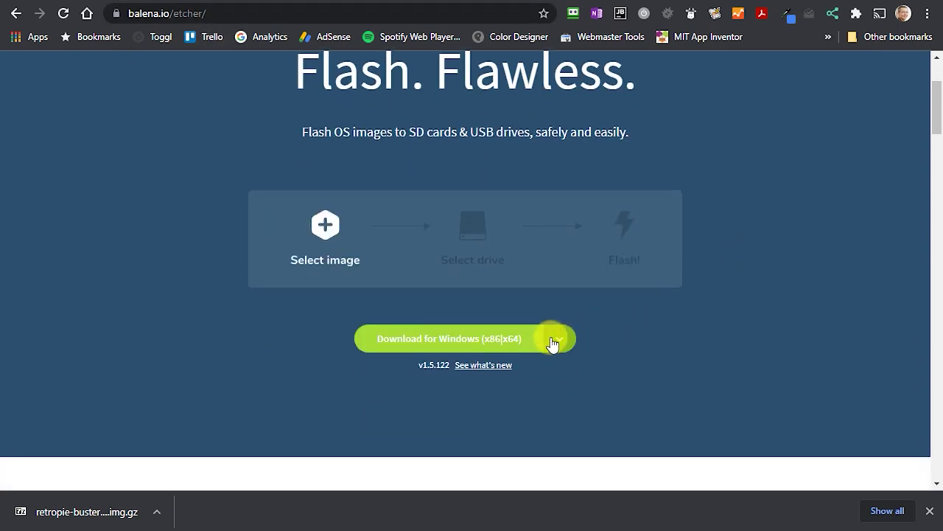
pyautogui.click(557, 341)
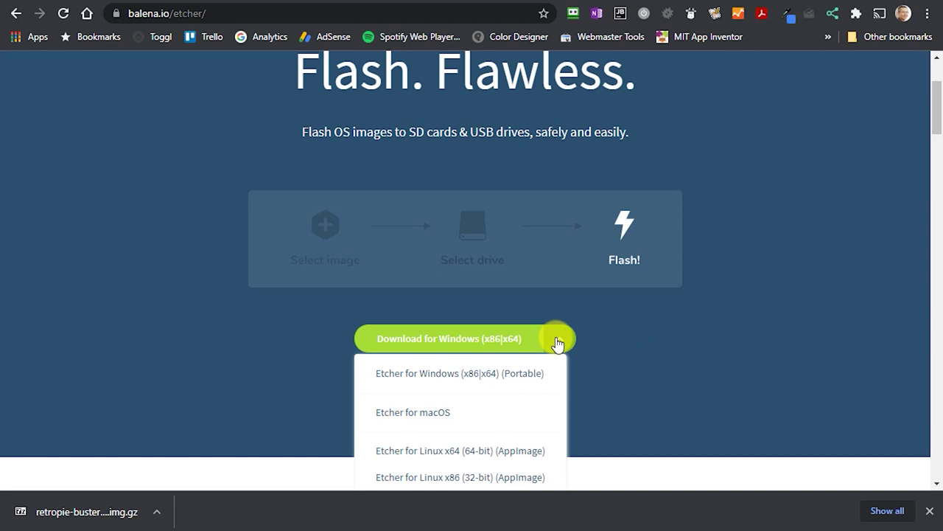
pyautogui.click(556, 341)
pyautogui.click(461, 338)
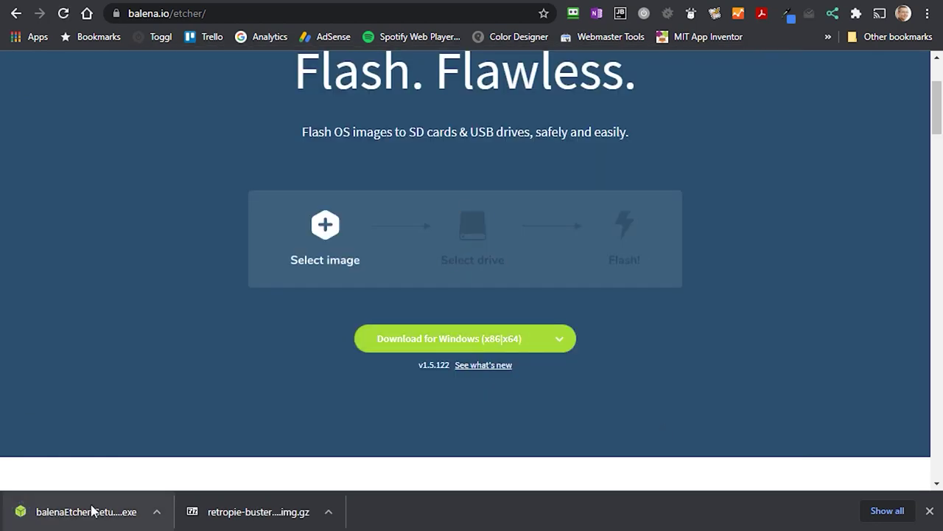
pyautogui.click(91, 510)
pyautogui.click(553, 380)
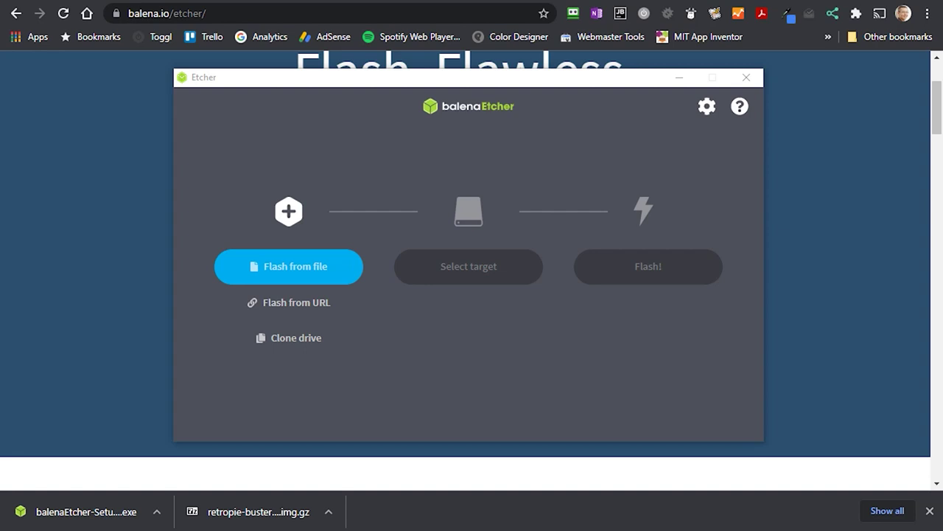
# - In balenaEtcher, load retropie-buster-4.7.1-rpi2_3.img.gz from Emulation\Retropie on drive E as the image to flash
pyautogui.click(308, 268)
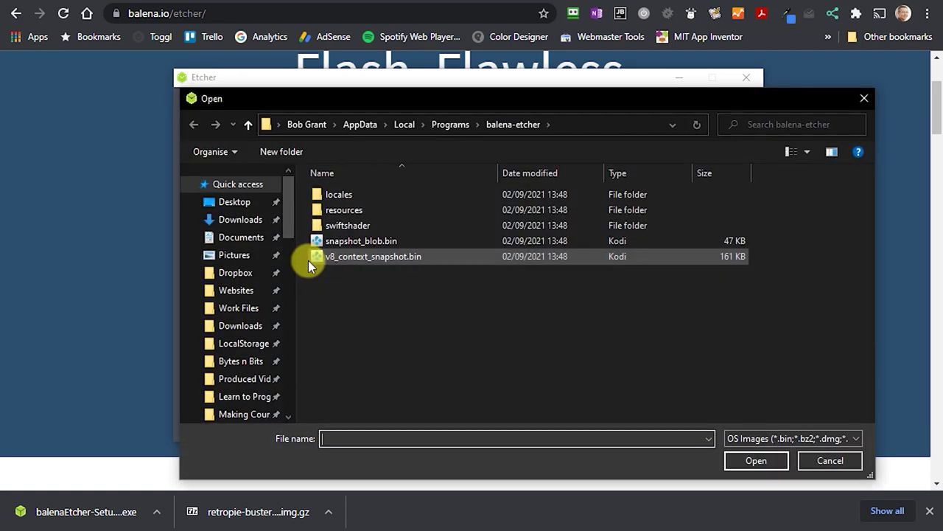
pyautogui.moveTo(288, 252); pyautogui.dragTo(283, 359)
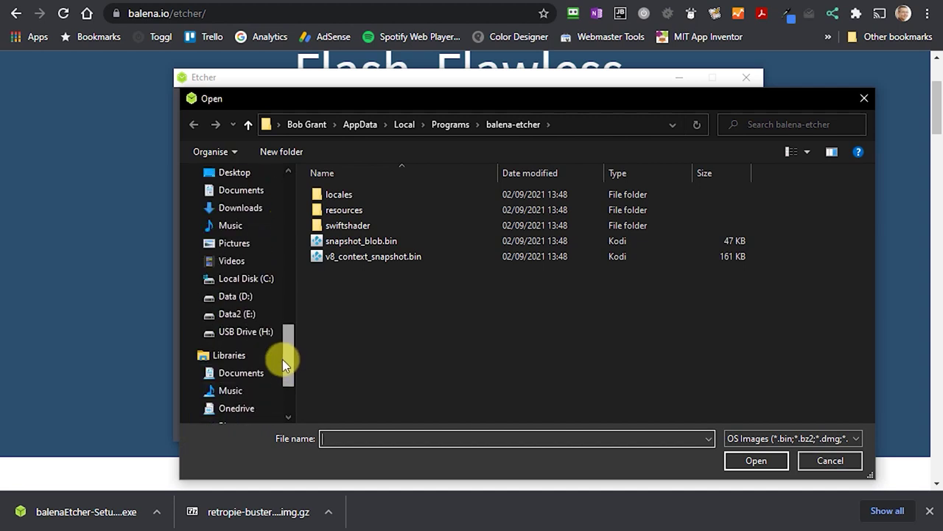
pyautogui.click(234, 321)
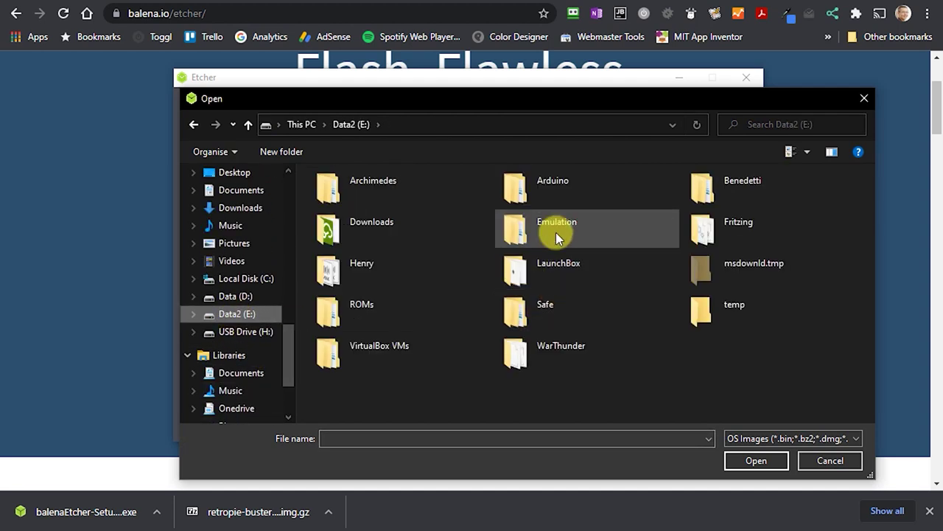
pyautogui.doubleClick(556, 232)
pyautogui.doubleClick(345, 226)
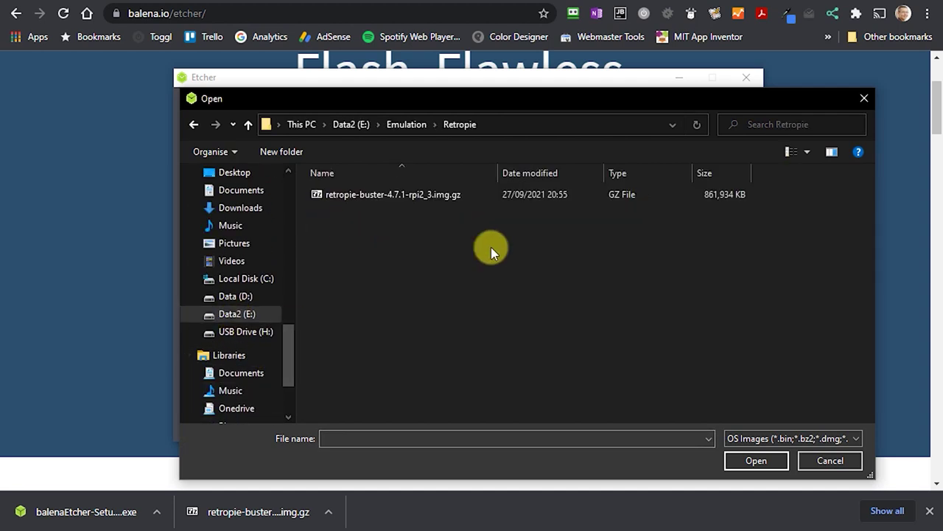
pyautogui.doubleClick(376, 194)
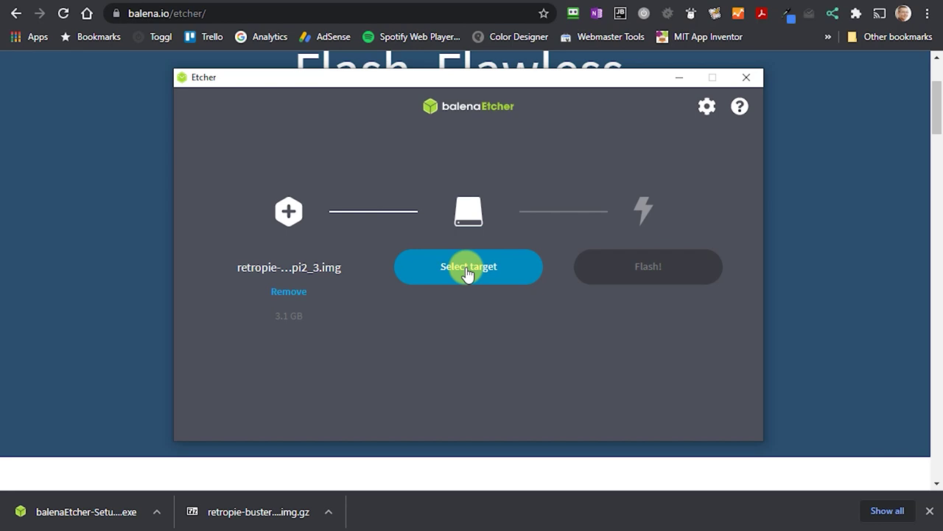
# - Choose the SD/MMC Card Reader USB Device at H:\ as the target and start flashing the image
pyautogui.click(468, 269)
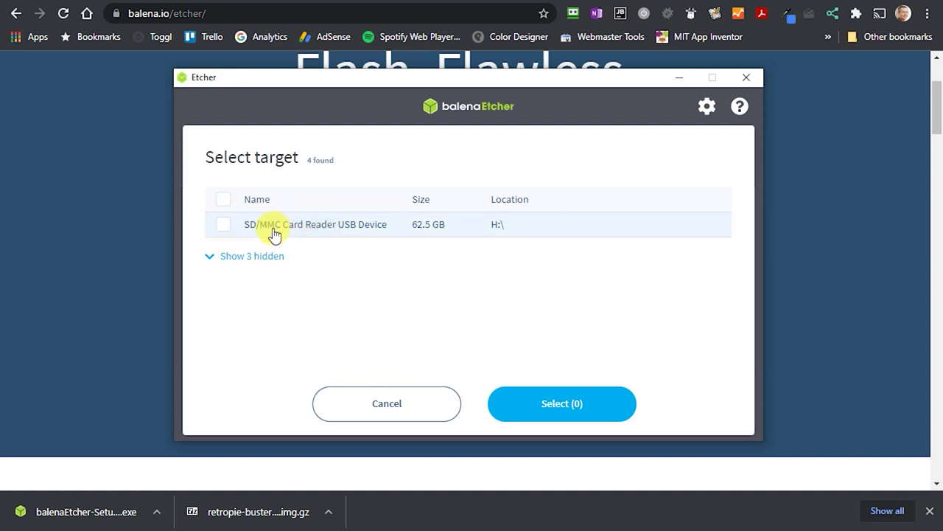
pyautogui.click(224, 226)
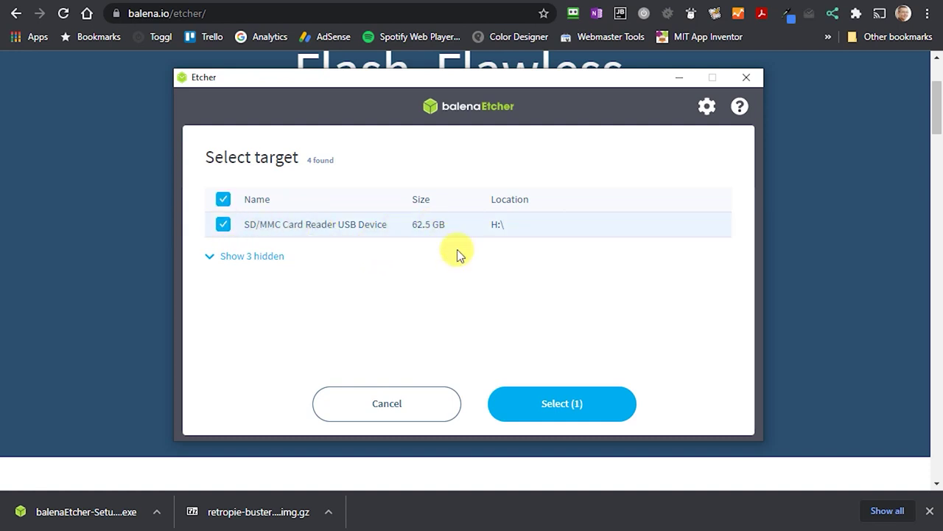
pyautogui.click(563, 403)
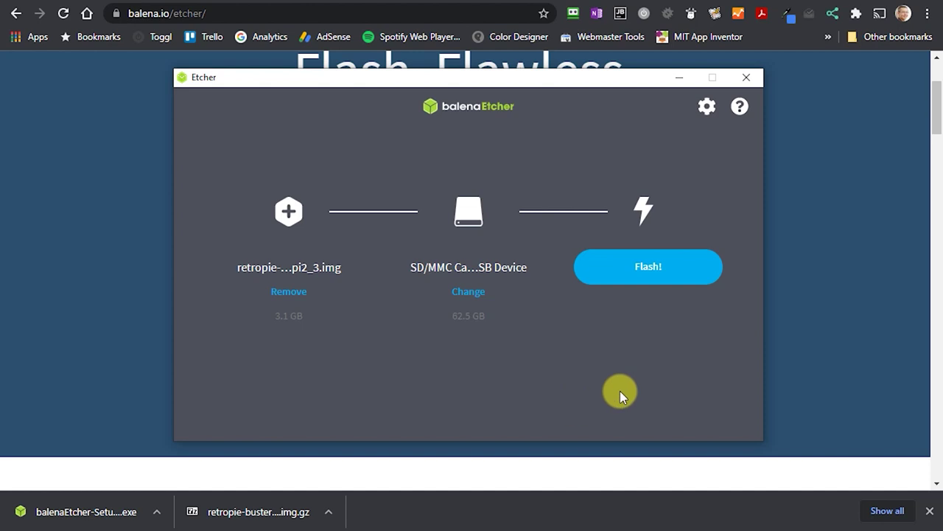
pyautogui.click(647, 271)
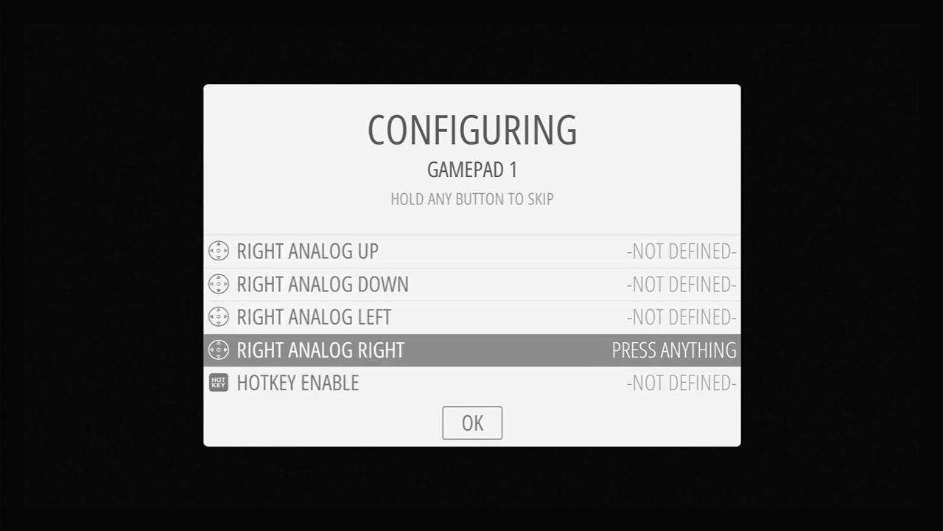
# - In RetroPie, finish the gamepad configuration without mapping Right Analog Right or Hotkey Enable, and accept Select as the default hotkey button
pyautogui.press('Down')
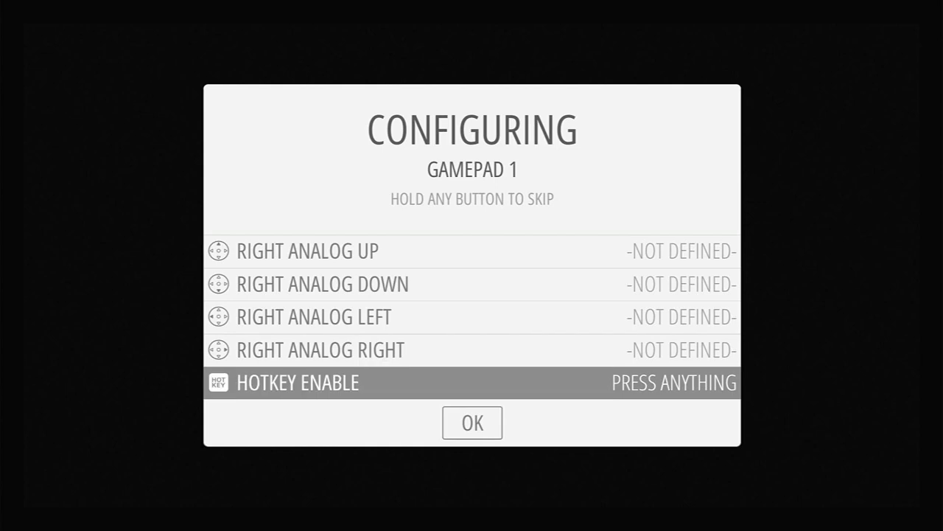
pyautogui.press('Down')
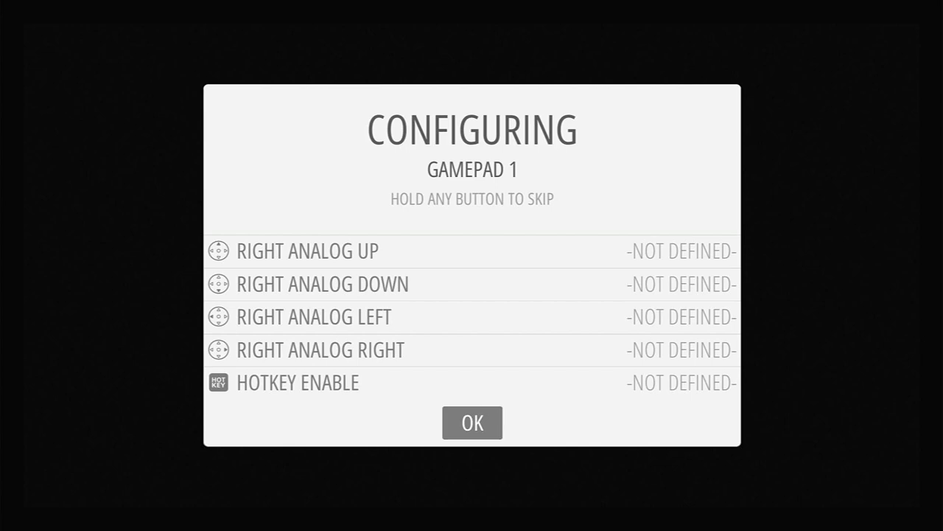
pyautogui.press('Return')
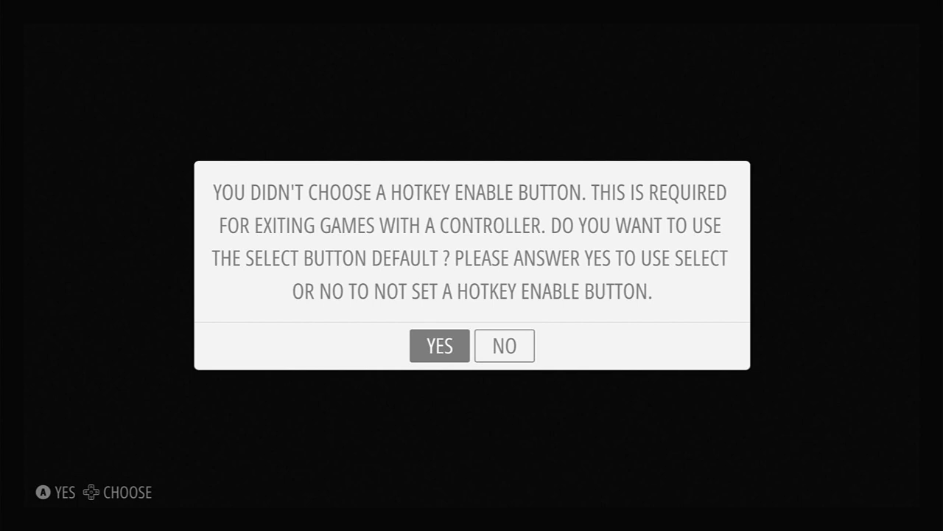
pyautogui.press('Return')
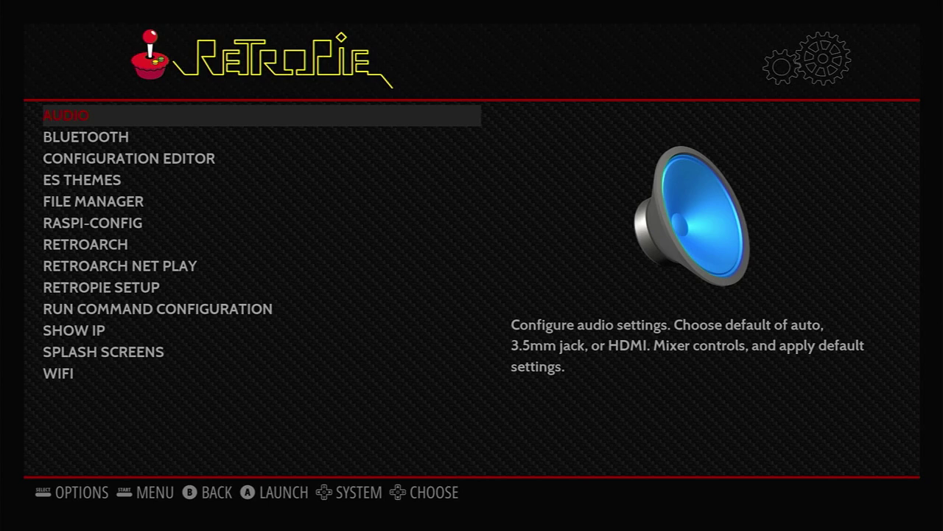
# - Open RASPI-CONFIG from the RetroPie configuration list
pyautogui.press('Down')
pyautogui.press('Down')
pyautogui.press('Down')
pyautogui.press('Down')
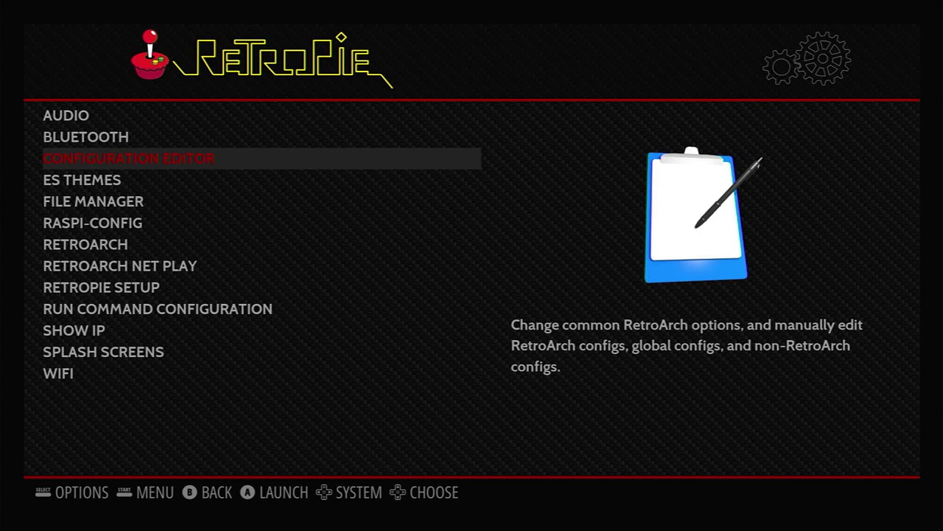
pyautogui.press('Down')
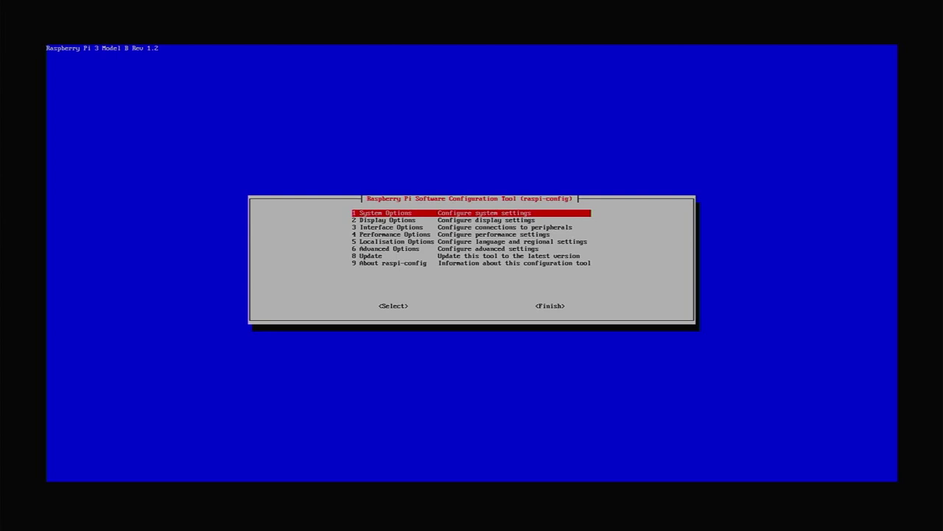
# - Open the Wireless LAN setup under System Options and go through the list to the country where the Pi is used
pyautogui.press('Return')
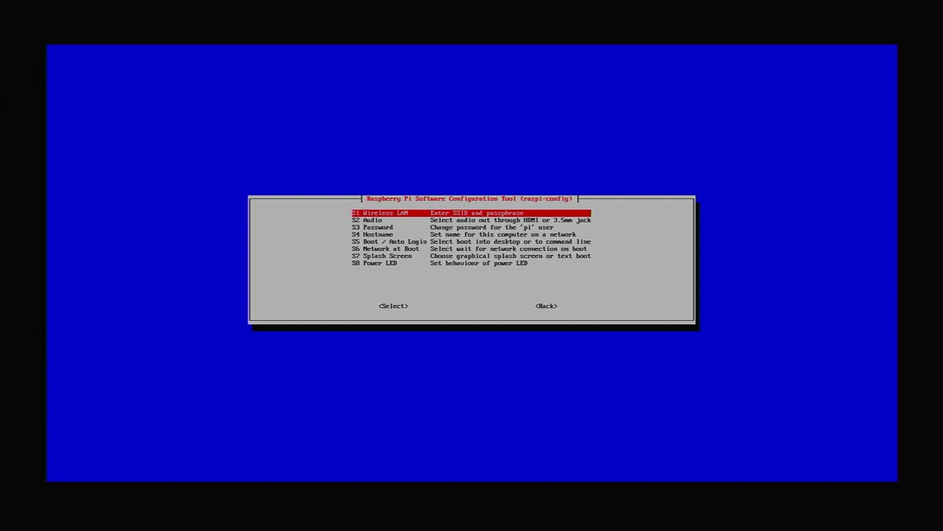
pyautogui.press('Return')
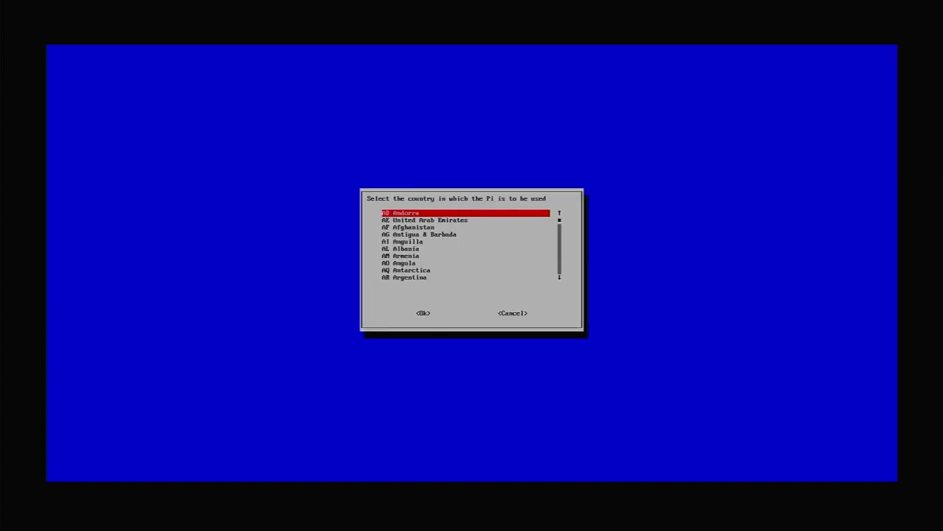
pyautogui.press('Down')
pyautogui.press('Down')
pyautogui.press('Down')
pyautogui.press('Down')
pyautogui.press('Down')
pyautogui.press('Down')
pyautogui.press('Down')
pyautogui.press('Down')
pyautogui.press('Down')
pyautogui.press('Down')
pyautogui.press('Down')
pyautogui.press('Down')
pyautogui.press('Down')
pyautogui.press('Down')
pyautogui.press('Down')
pyautogui.press('Down')
pyautogui.press('Down')
pyautogui.press('Down')
pyautogui.press('Down')
pyautogui.press('Down')
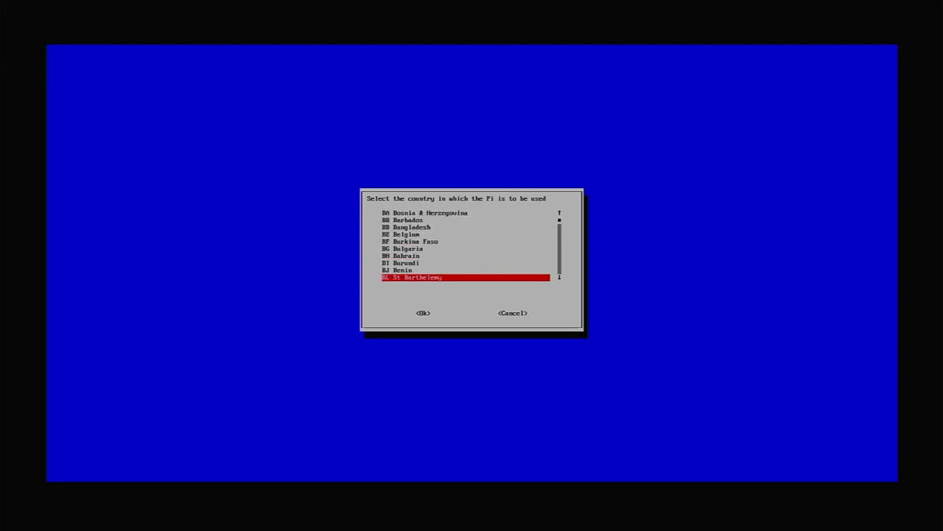
pyautogui.press('Down')
pyautogui.press('Down')
pyautogui.press('Down')
pyautogui.press('Down')
pyautogui.press('Down')
pyautogui.press('Down')
pyautogui.press('Down')
pyautogui.press('Down')
pyautogui.press('Down')
pyautogui.press('Down')
pyautogui.press('Down')
pyautogui.press('Down')
pyautogui.press('Down')
pyautogui.press('Down')
pyautogui.press('Down')
pyautogui.press('Down')
pyautogui.press('Down')
pyautogui.press('Down')
pyautogui.press('Down')
pyautogui.press('Down')
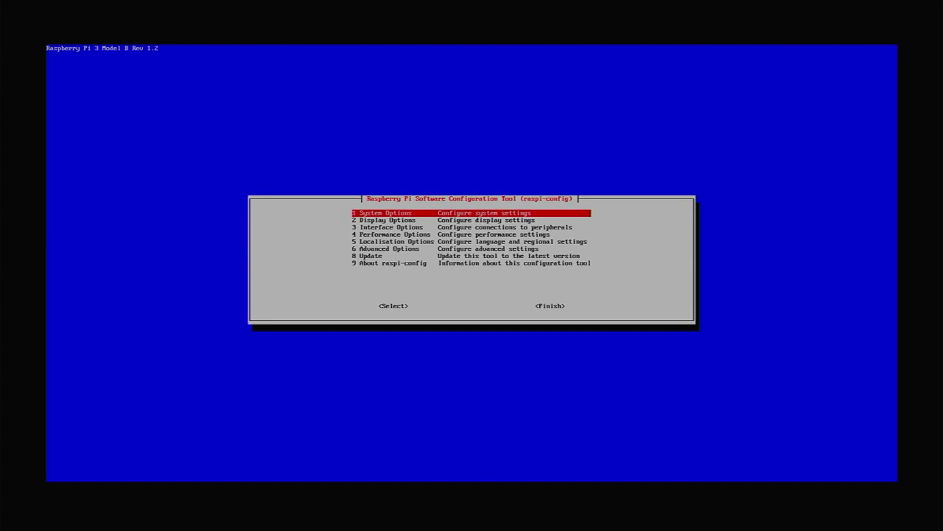
# - Finish the raspi-config session and reboot the Raspberry Pi
pyautogui.press('End')
pyautogui.press('Tab')
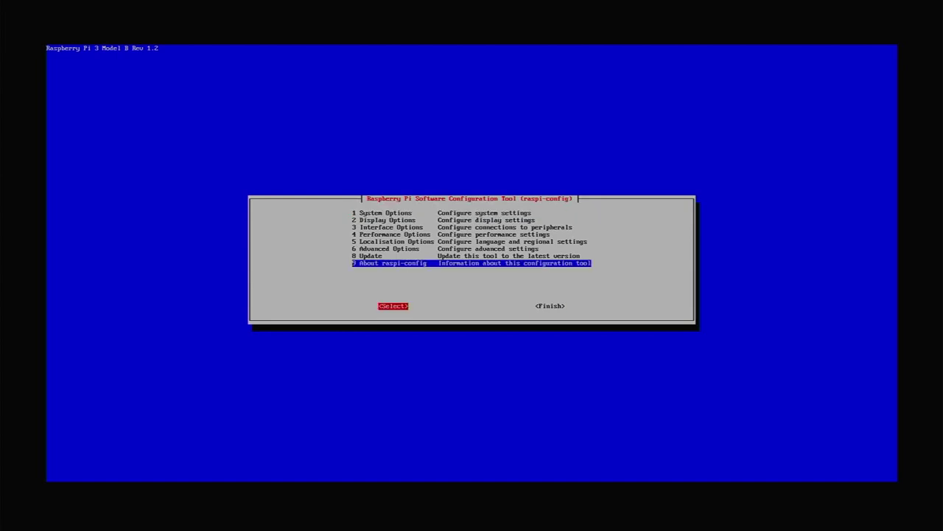
pyautogui.press('Tab')
pyautogui.press('Return')
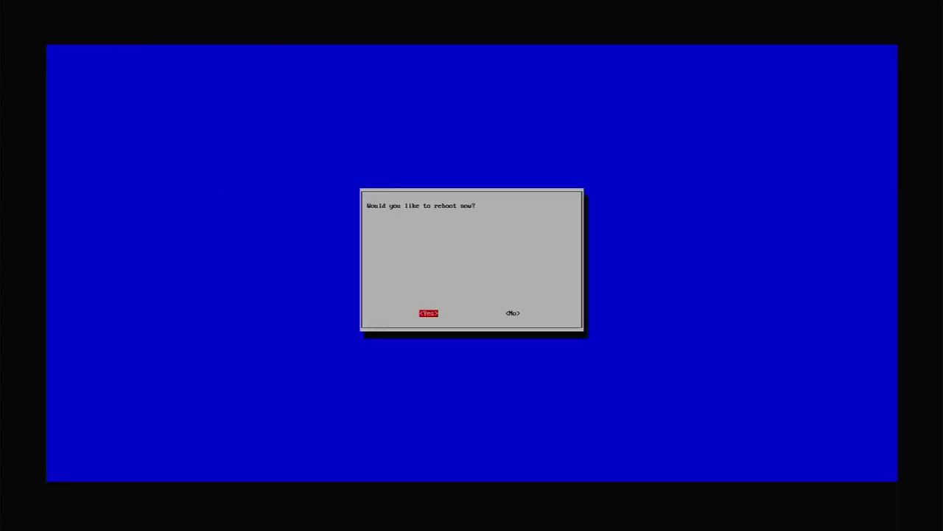
pyautogui.press('Return')
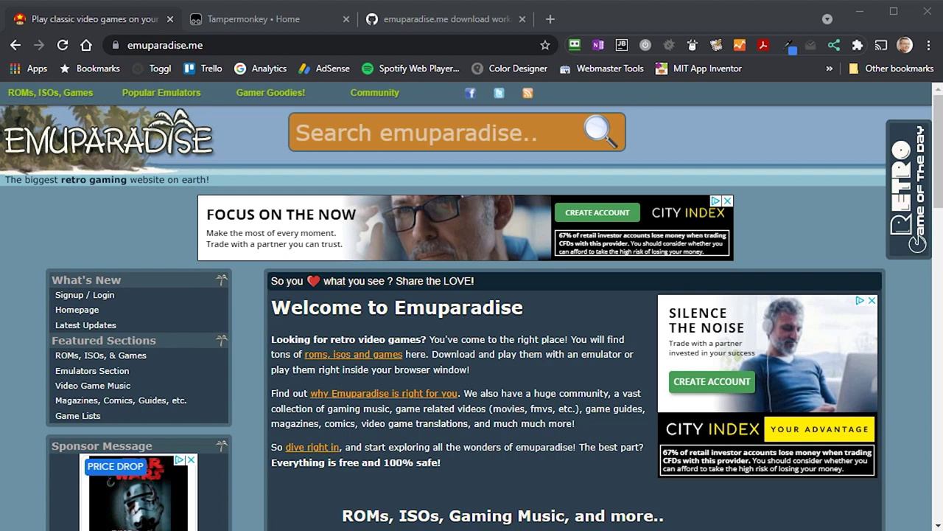
# - Install the stable Tampermonkey extension in Chrome from tampermonkey.net, and close the page that opens after installation
pyautogui.click(268, 30)
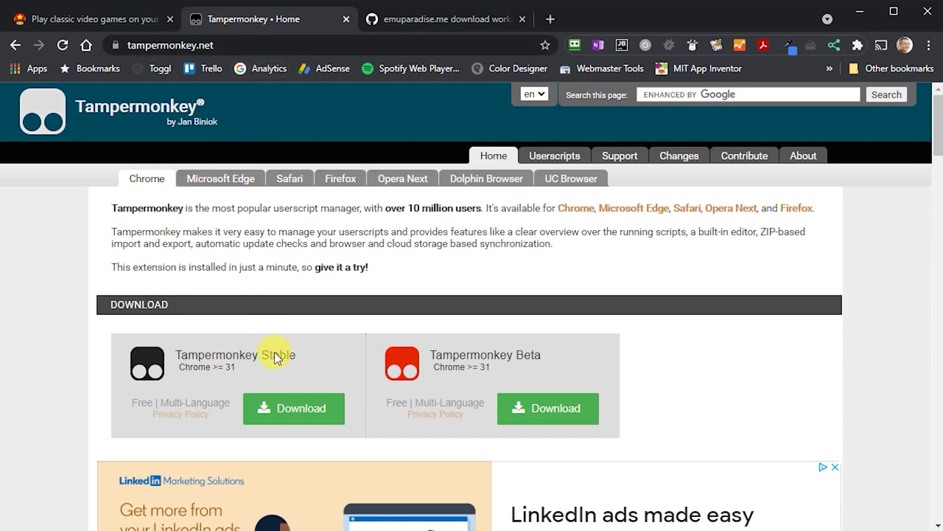
pyautogui.click(290, 412)
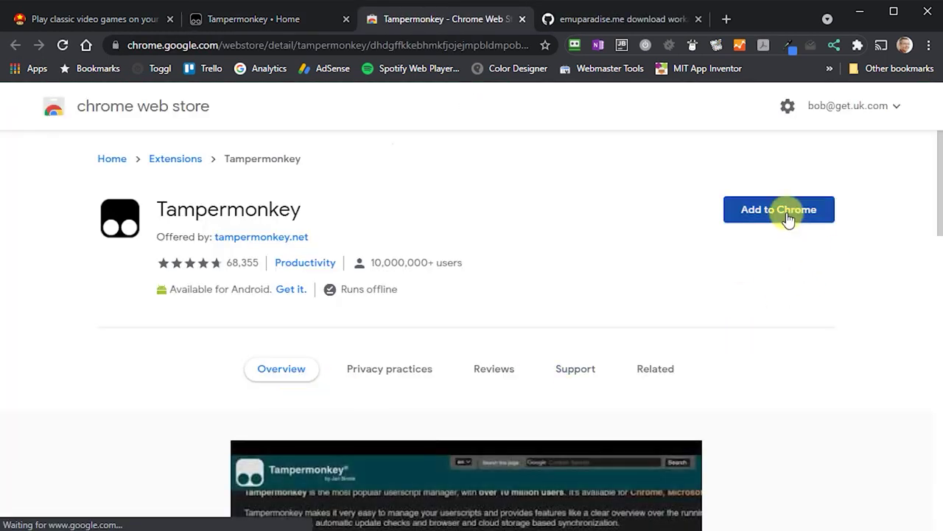
pyautogui.click(786, 214)
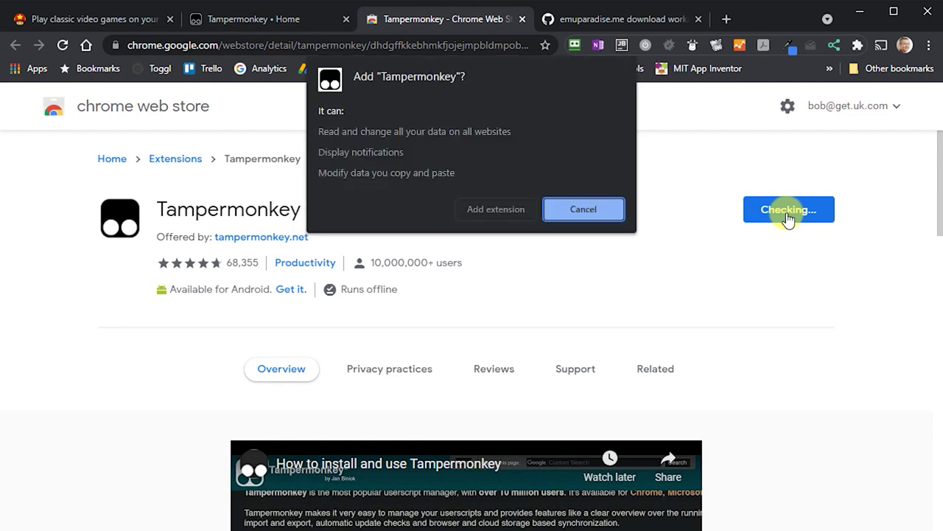
pyautogui.click(494, 209)
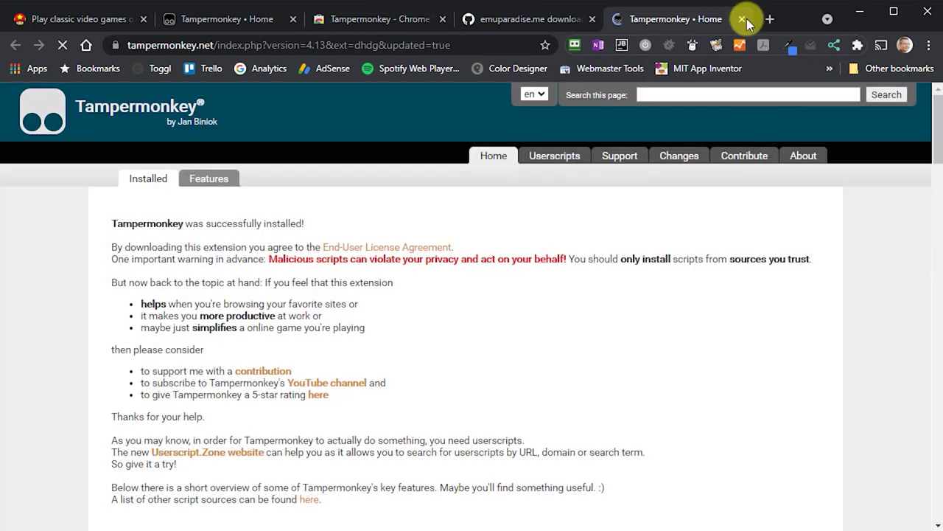
pyautogui.click(743, 19)
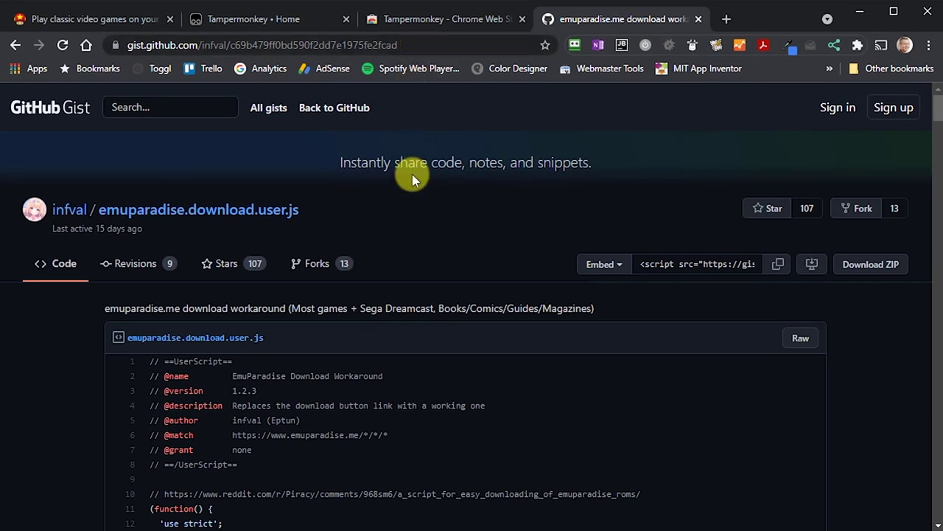
# - Install the EmuParadise Download Workaround userscript in Tampermonkey from the raw emuparadise.download.user.js file on GitHub Gist
pyautogui.scroll(-2, 412, 180)
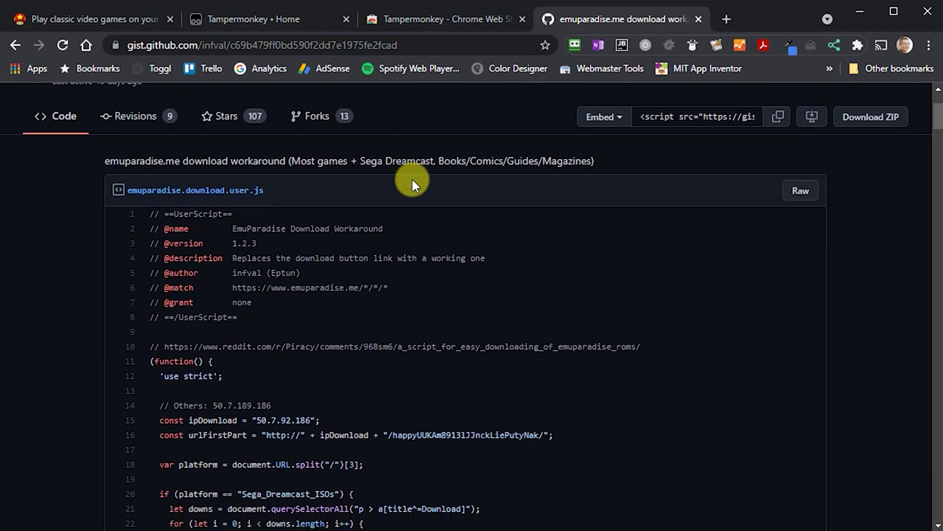
pyautogui.click(800, 193)
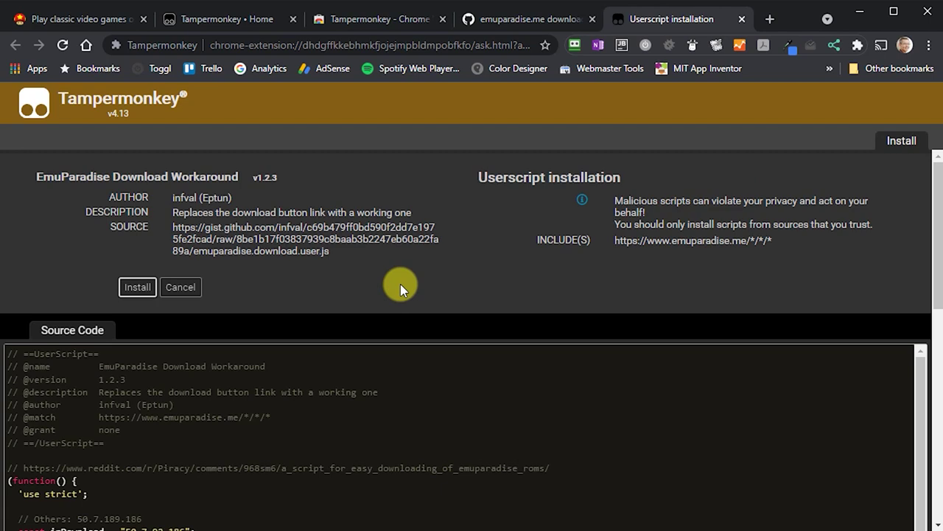
pyautogui.click(138, 287)
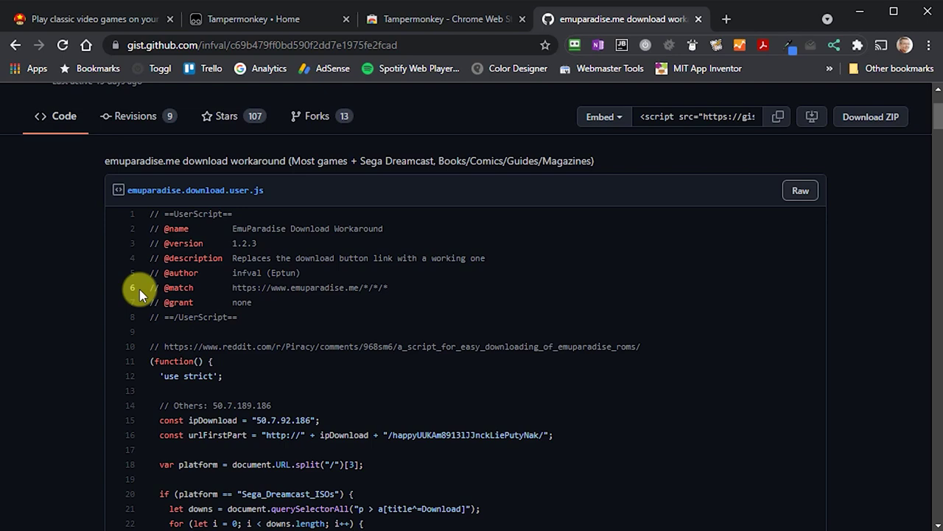
# - Open Emuparadise's ROMs, ISOs, & Games section and look through its console and arcade system listings
pyautogui.click(94, 17)
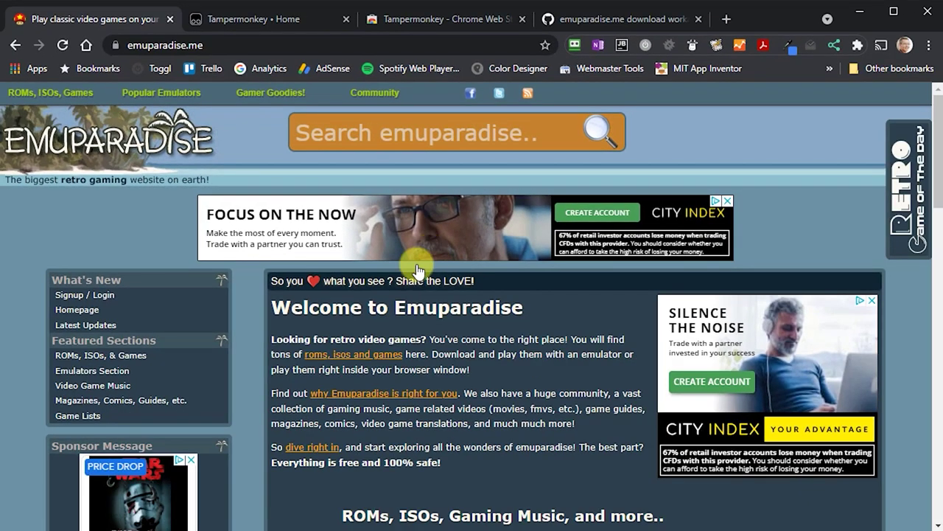
pyautogui.click(137, 361)
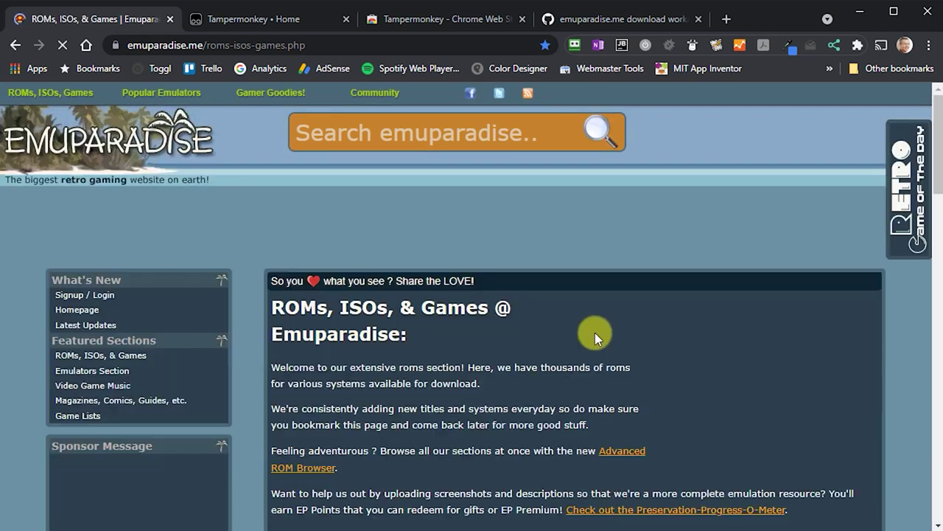
pyautogui.scroll(-3, 595, 330)
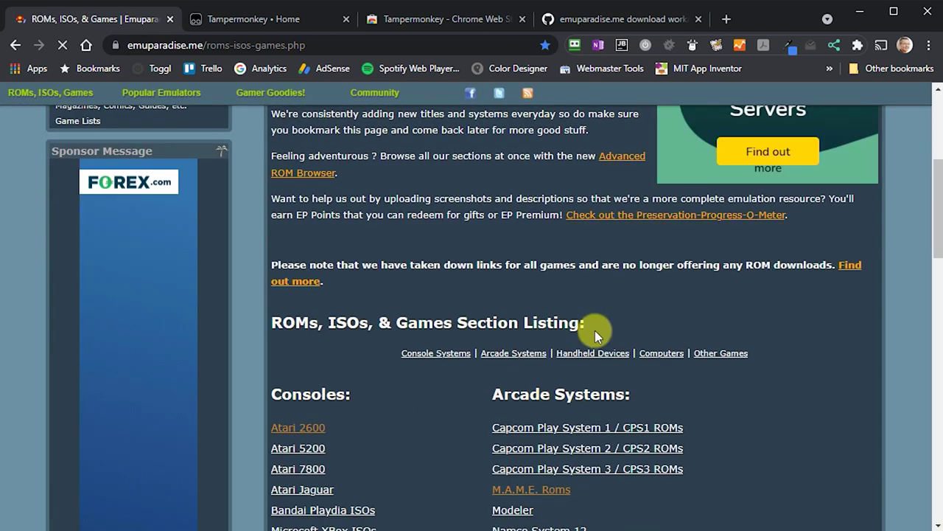
pyautogui.scroll(-1, 594, 330)
pyautogui.scroll(-3, 595, 330)
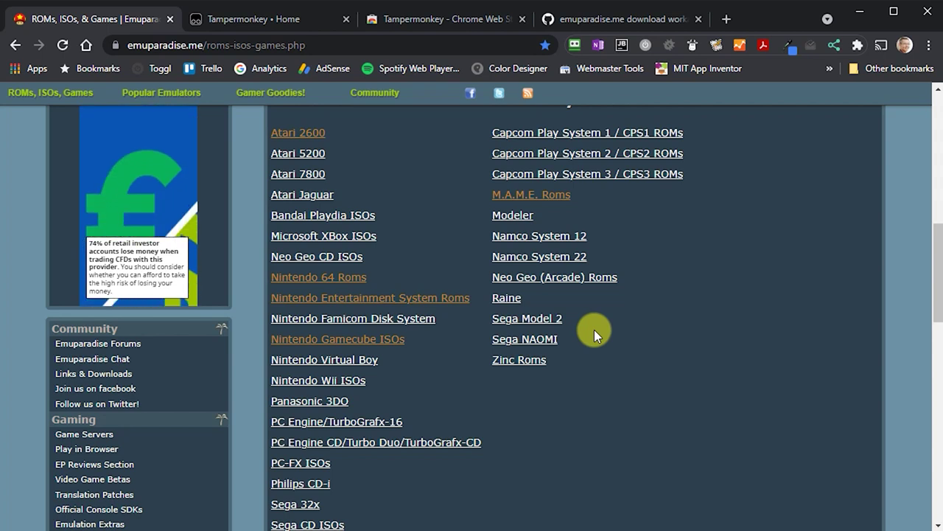
pyautogui.scroll(2, 594, 329)
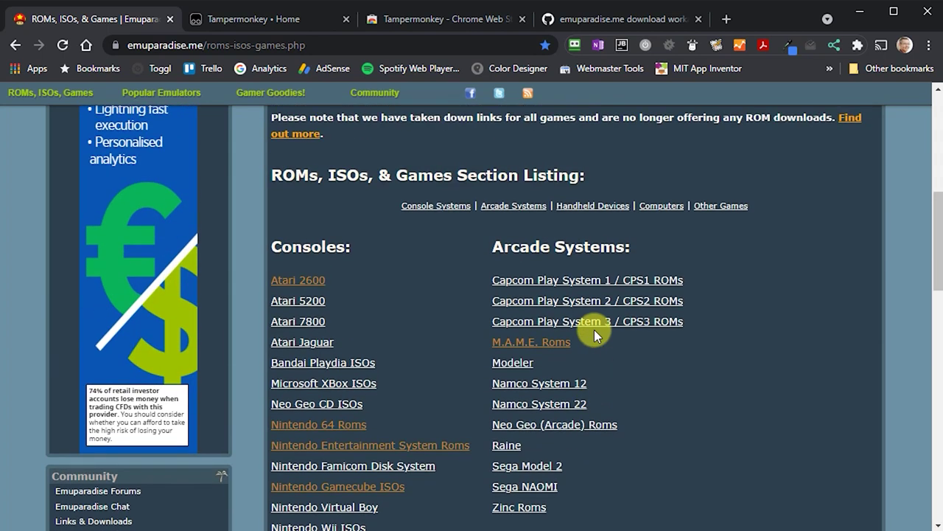
# - View the most popular games on the Nintendo 64 Roms page and return to the section listing
pyautogui.click(309, 424)
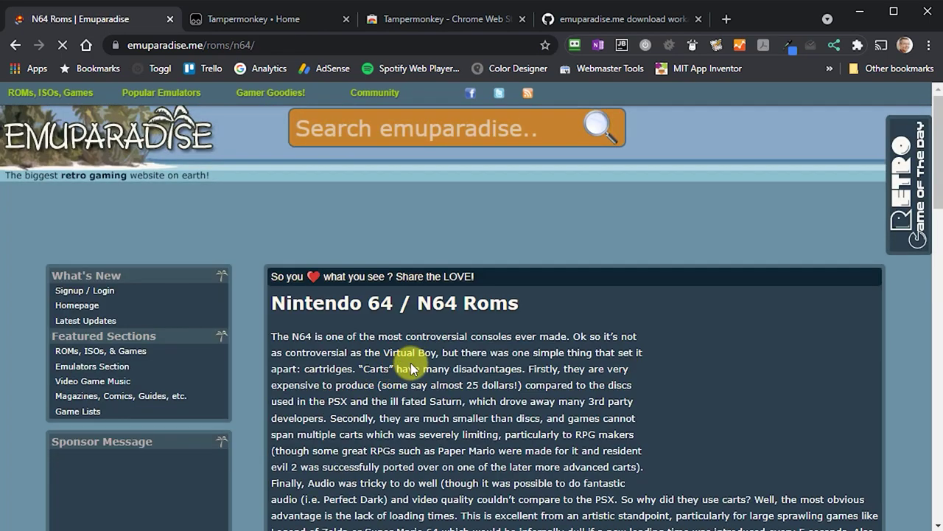
pyautogui.scroll(-8, 411, 361)
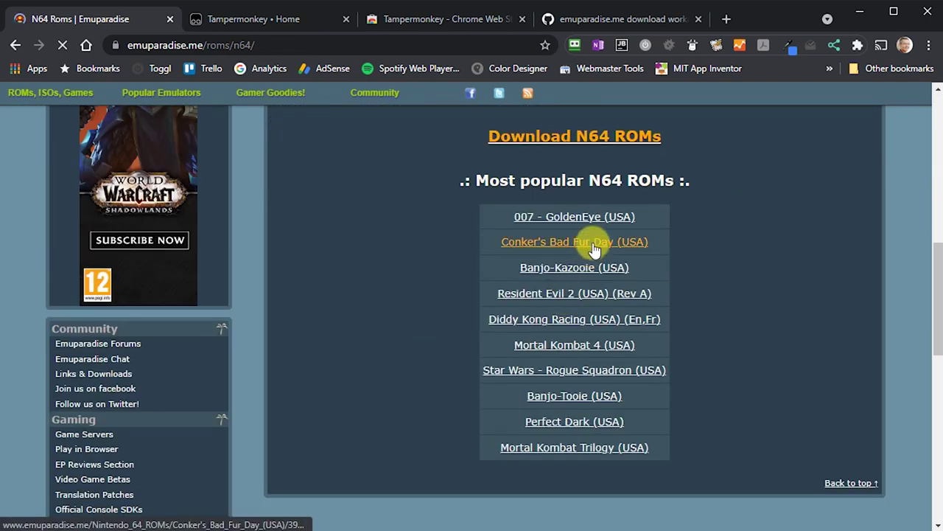
pyautogui.click(16, 45)
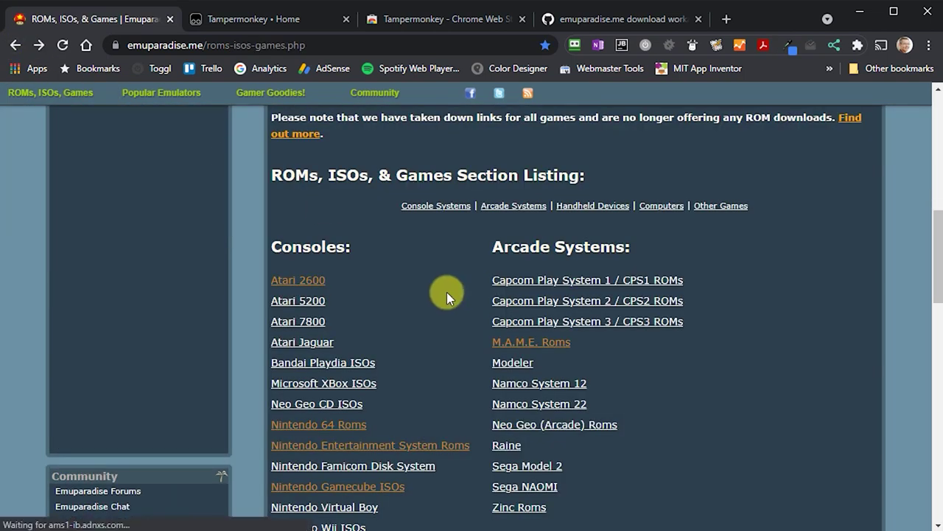
# - Open the Complete ROM Sets page from the Other group of the section listing
pyautogui.scroll(-3, 433, 278)
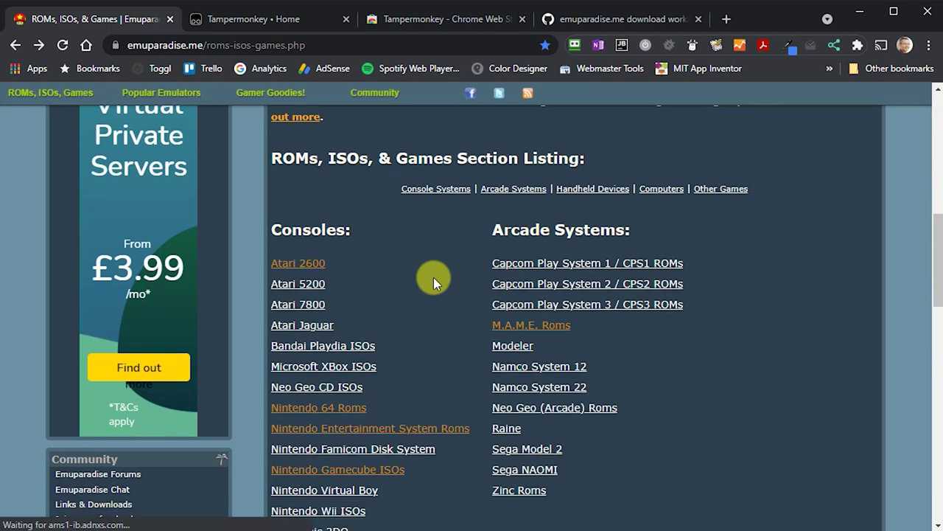
pyautogui.scroll(-5, 434, 277)
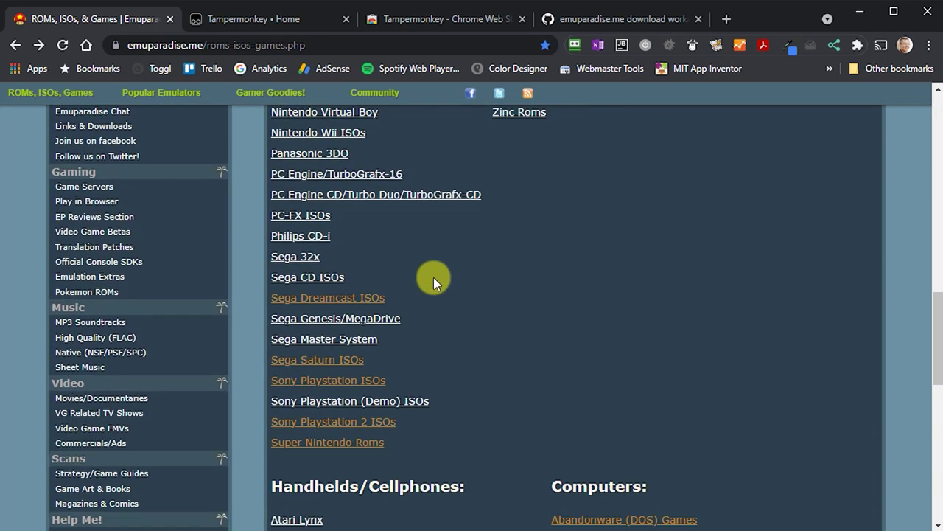
pyautogui.scroll(-6, 434, 277)
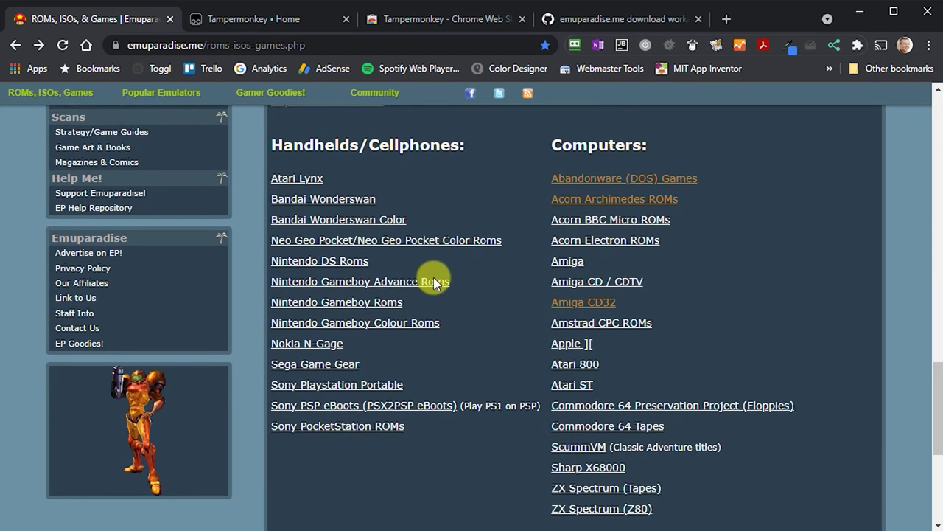
pyautogui.scroll(-2, 433, 283)
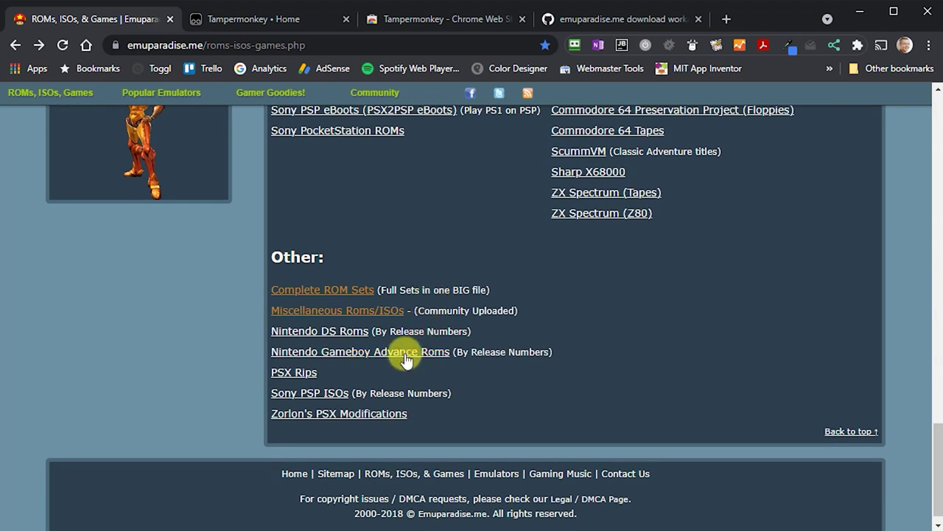
pyautogui.click(345, 294)
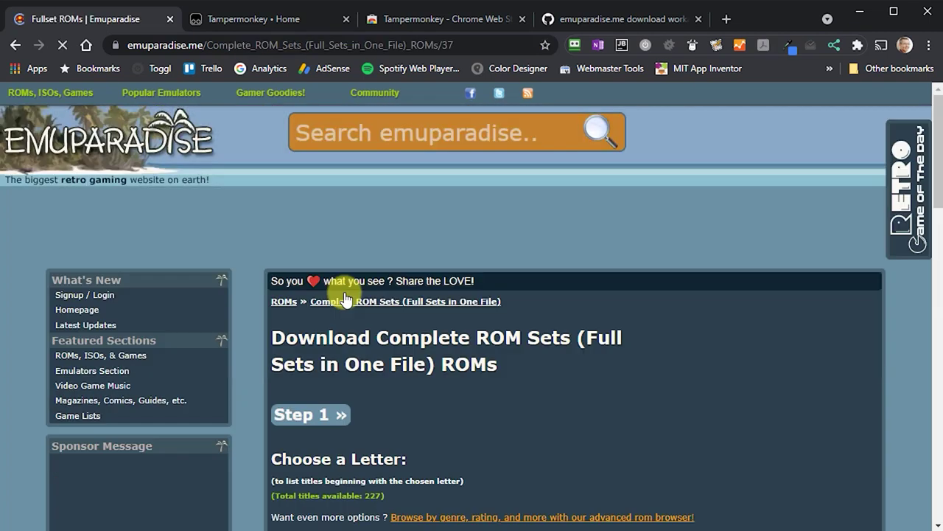
# - List the complete ROM sets beginning with A and open the Atari 2600 (Good2600 v1.00) set at its direct download links
pyautogui.scroll(-6, 675, 284)
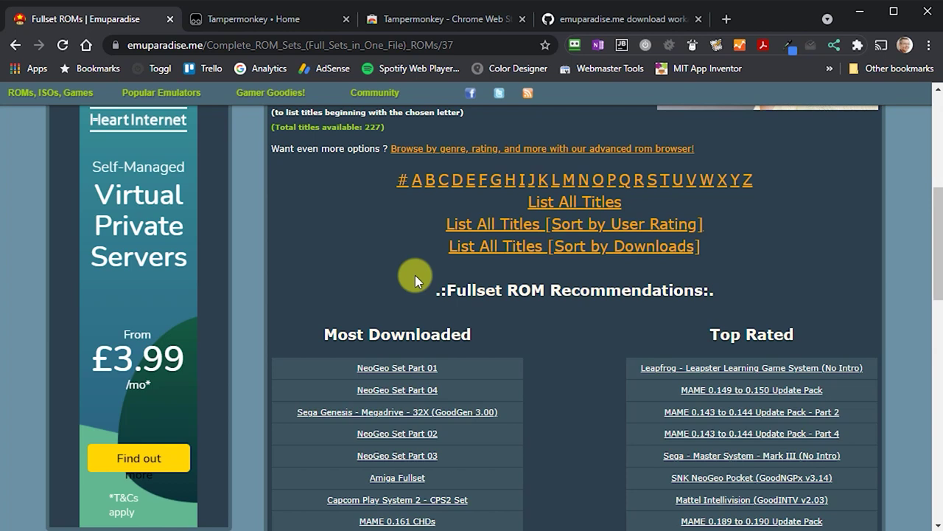
pyautogui.click(414, 187)
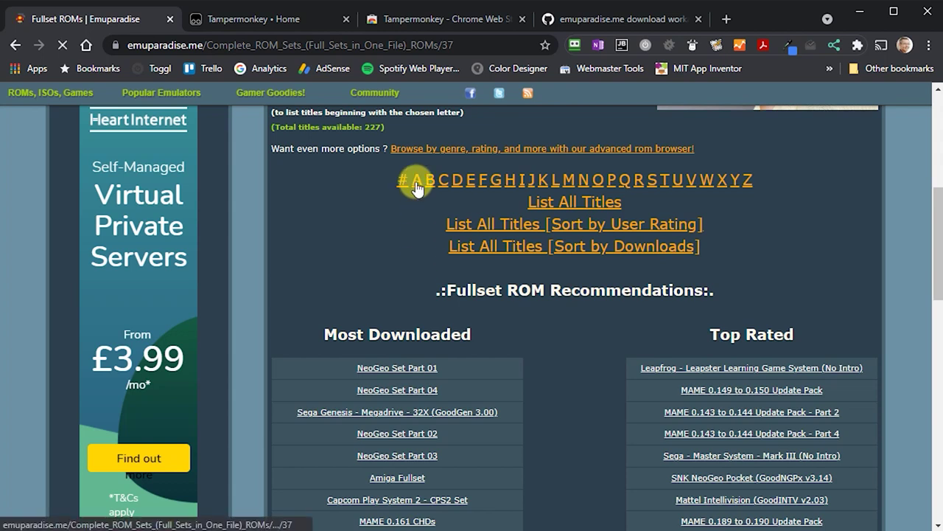
pyautogui.scroll(-7, 418, 229)
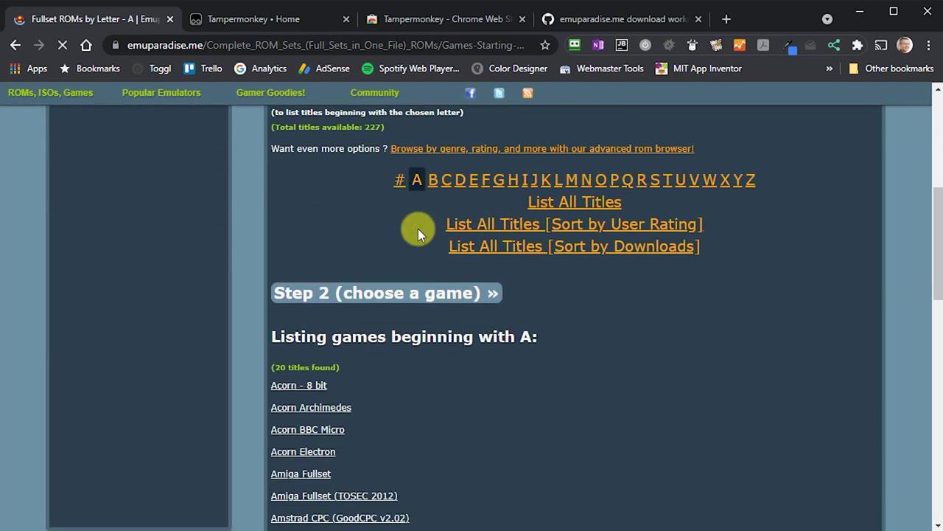
pyautogui.scroll(-1, 418, 234)
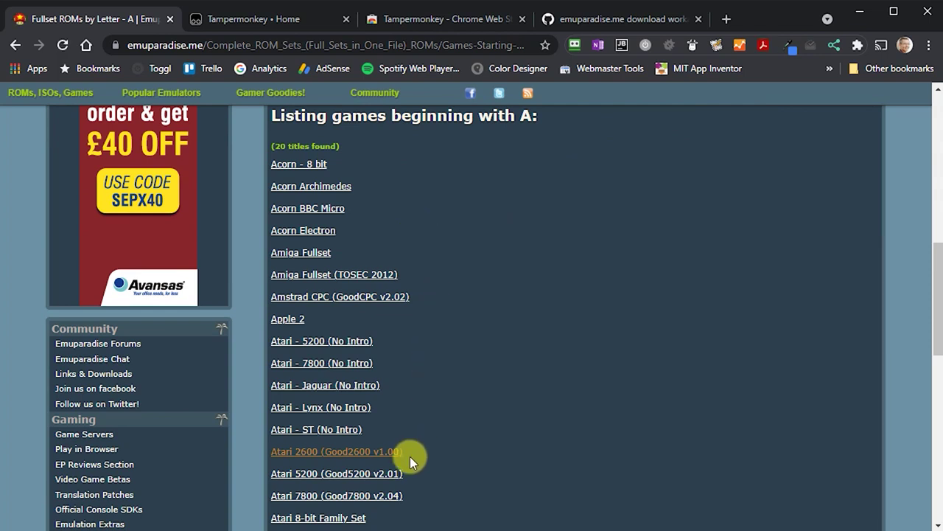
pyautogui.click(310, 456)
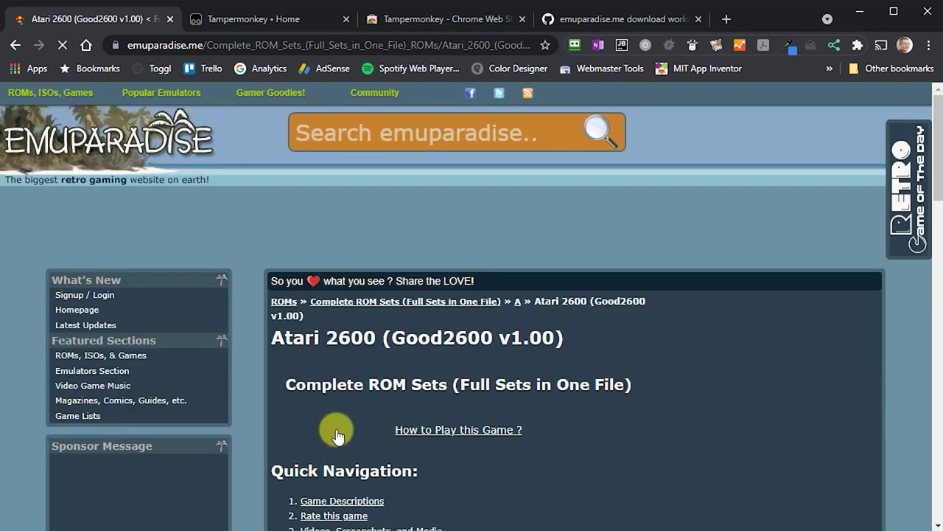
pyautogui.scroll(-15, 503, 319)
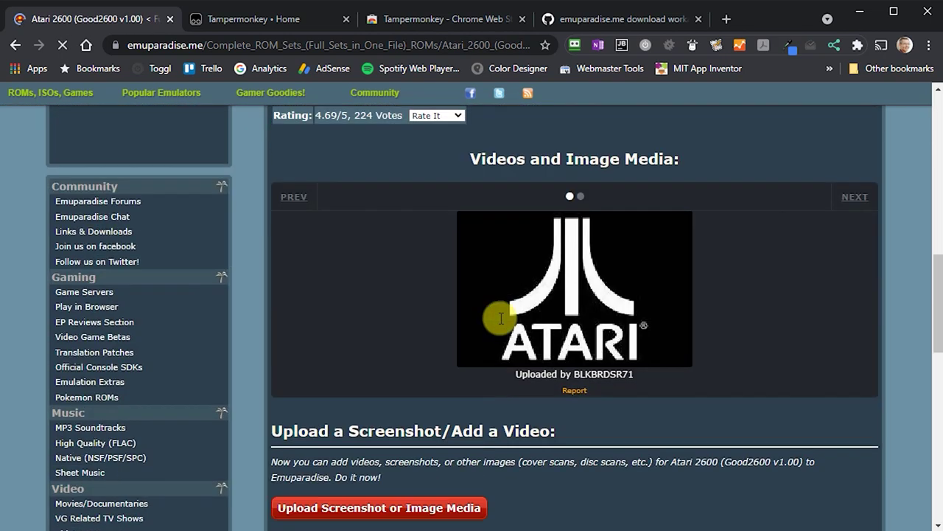
pyautogui.scroll(-7, 500, 325)
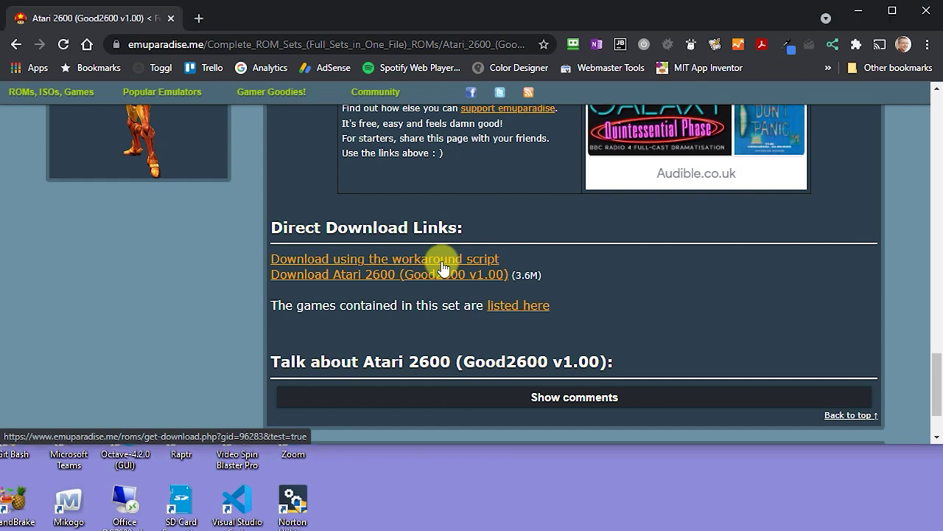
# - Save Atari 2600 (Good2600 v1.00).rar through the workaround script link and keep the file despite the insecure download block
pyautogui.rightClick(443, 267)
pyautogui.click(490, 333)
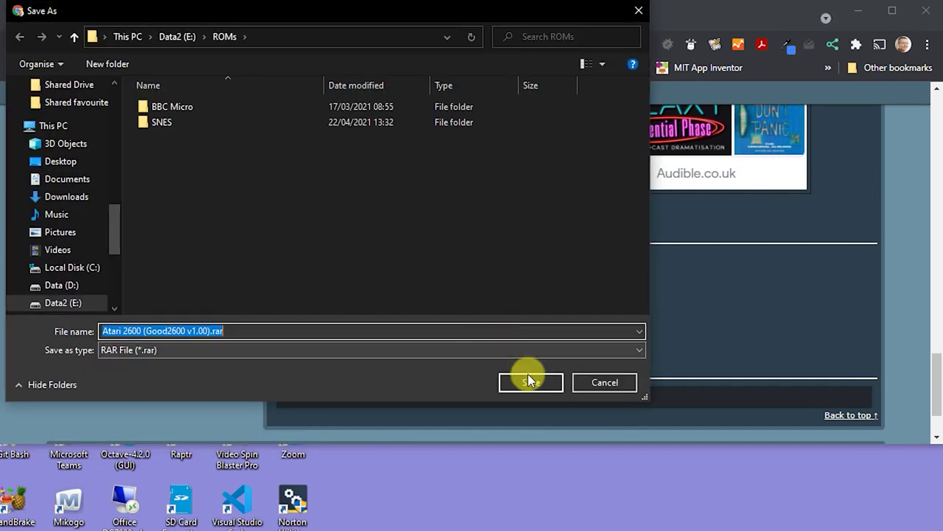
pyautogui.click(533, 382)
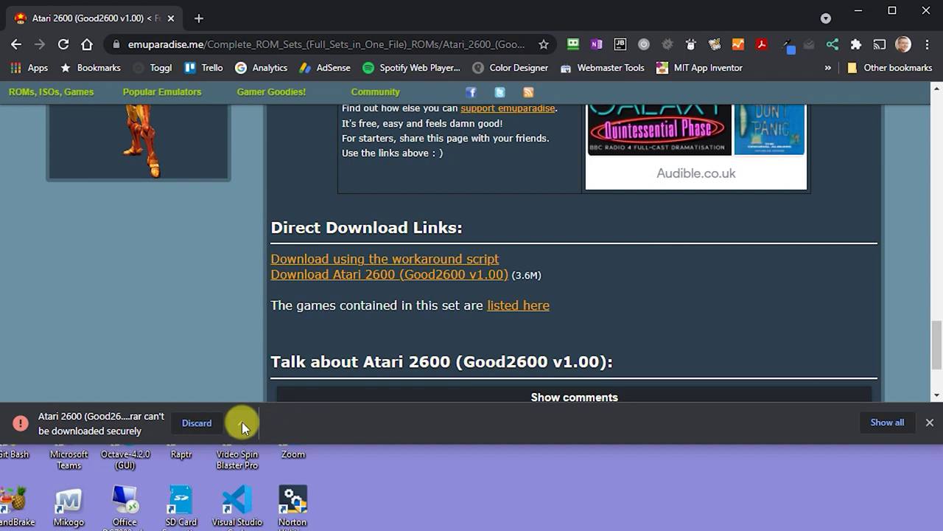
pyautogui.click(241, 421)
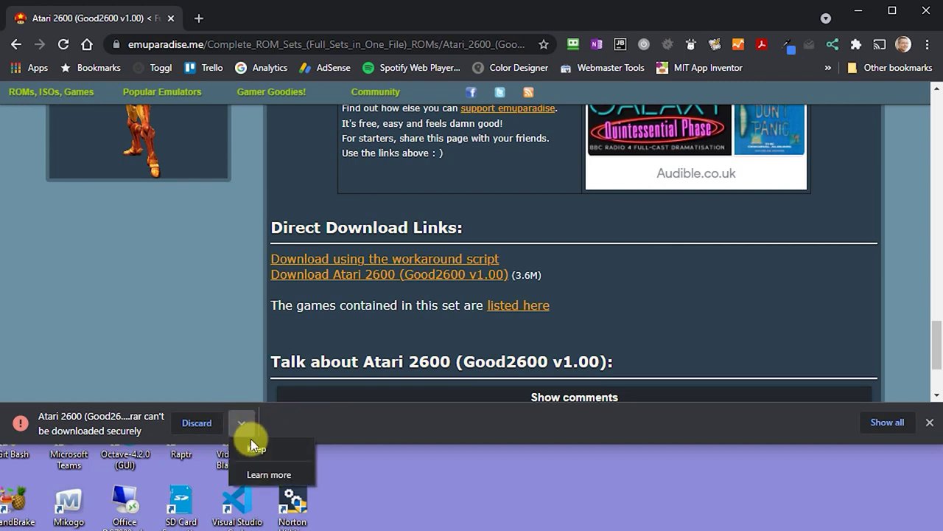
pyautogui.click(252, 449)
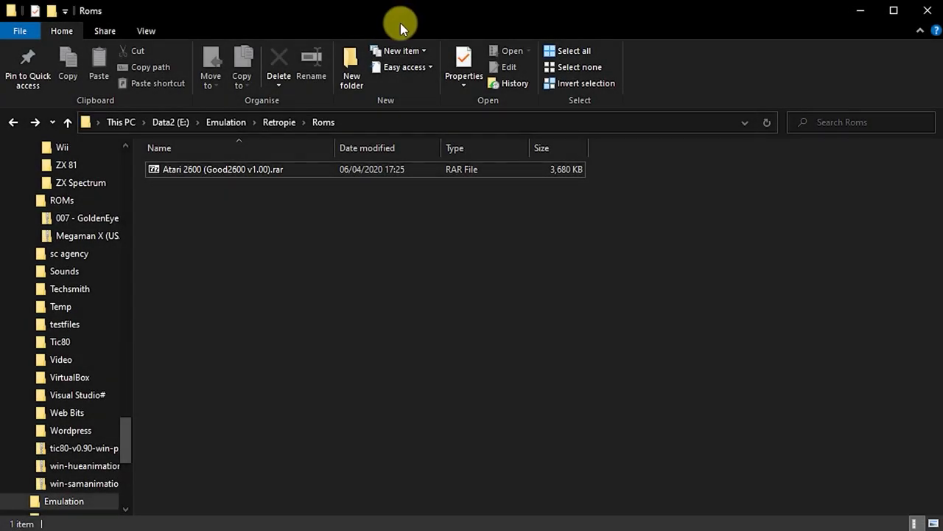
# - Create a folder named Atari 2600 beside the downloaded archive in the Retropie Roms folder
pyautogui.click(352, 66)
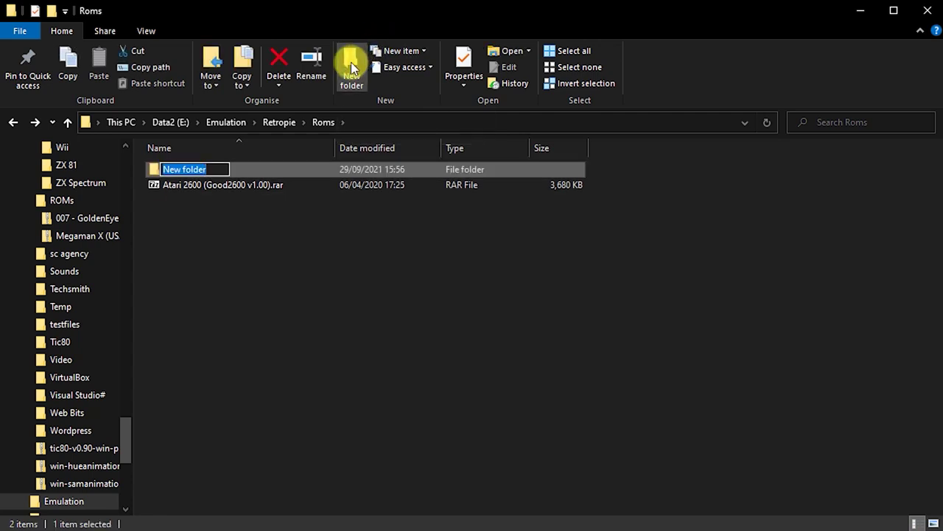
pyautogui.write('Atari 2600')
pyautogui.press('Return')
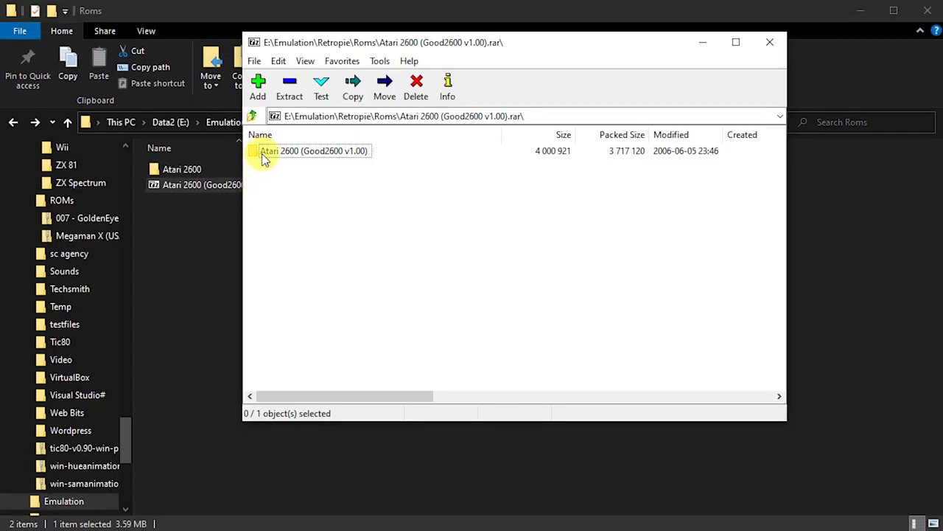
# - Extract all files of the archive's 2600Merge folder into the Atari 2600 folder and open that folder
pyautogui.doubleClick(264, 155)
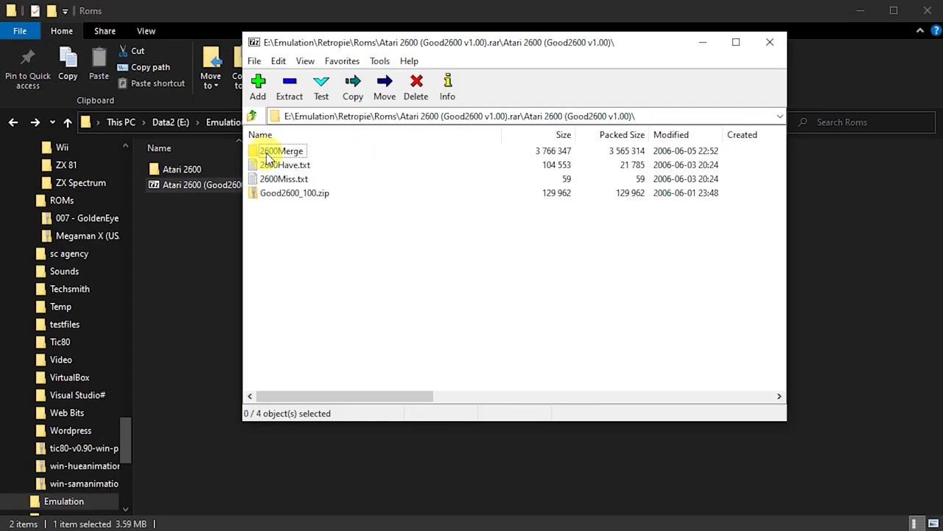
pyautogui.doubleClick(267, 156)
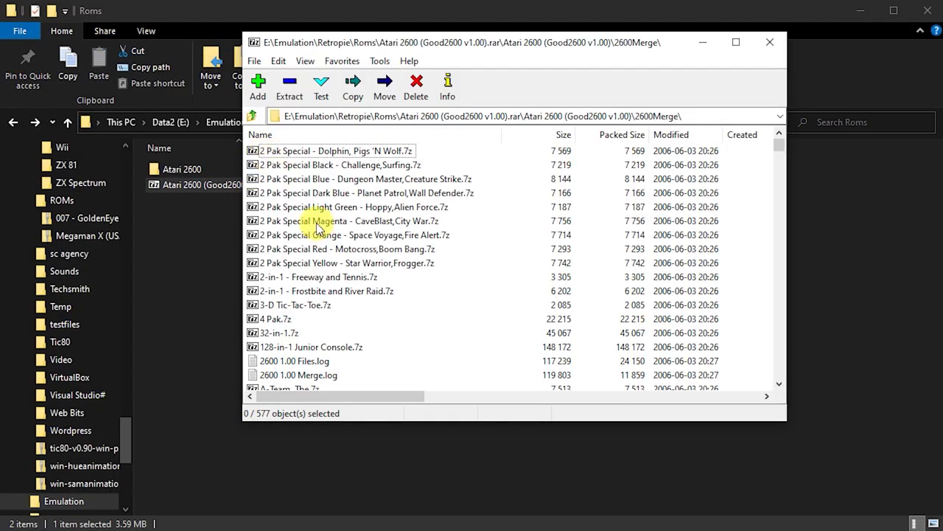
pyautogui.hotkey('ctrl', 'a')
pyautogui.moveTo(310, 219); pyautogui.dragTo(179, 169)
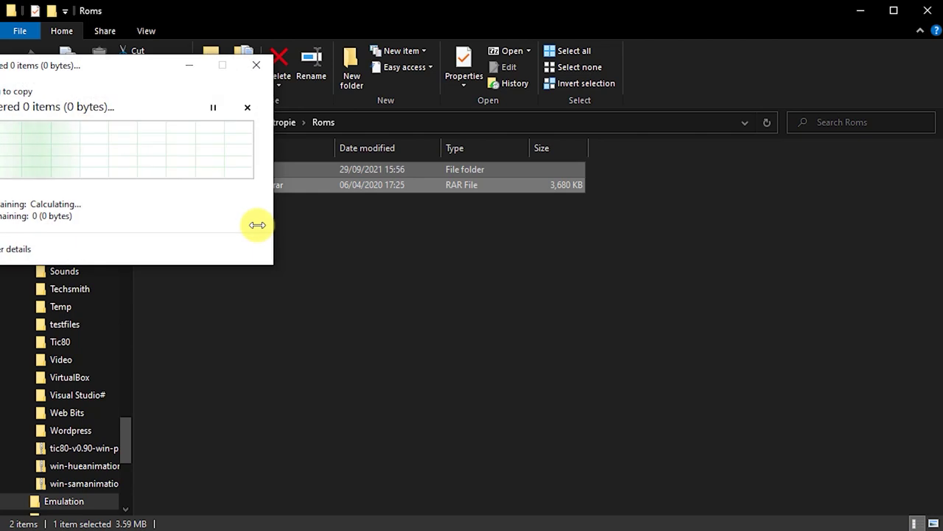
pyautogui.moveTo(154, 65); pyautogui.dragTo(280, 116)
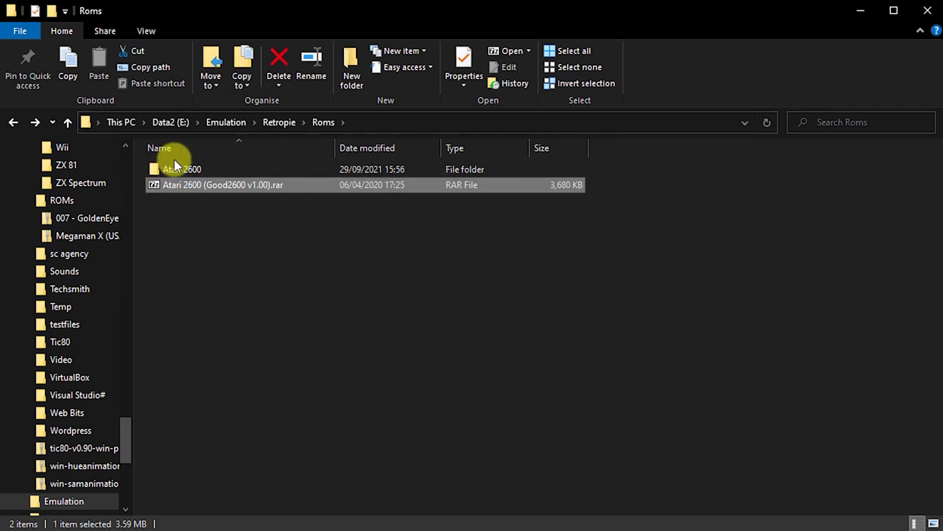
pyautogui.doubleClick(169, 168)
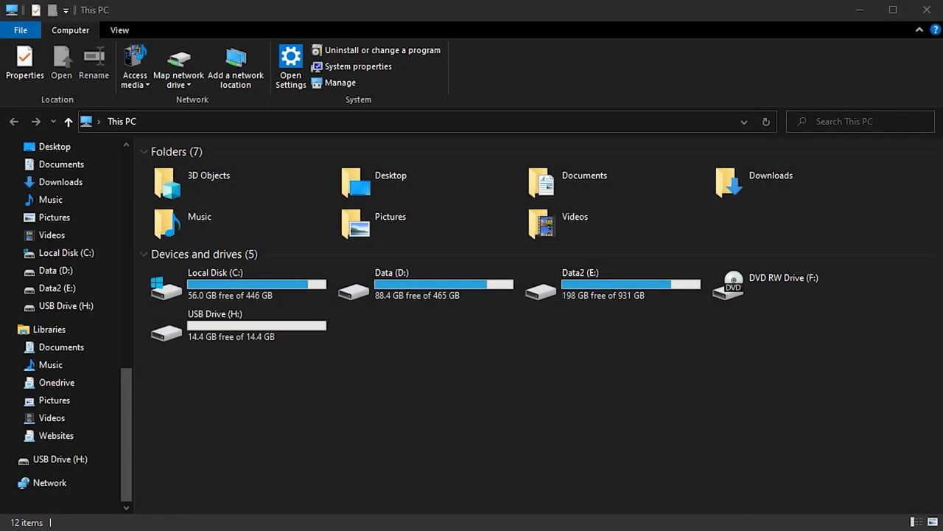
# - Quick-format USB Drive (H:) with the FAT32 file system and close the format dialog
pyautogui.rightClick(244, 340)
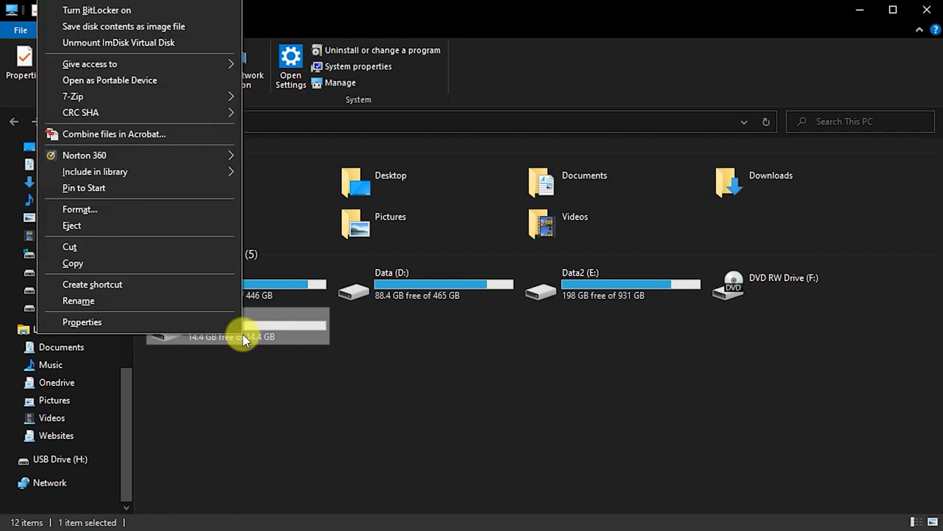
pyautogui.click(125, 209)
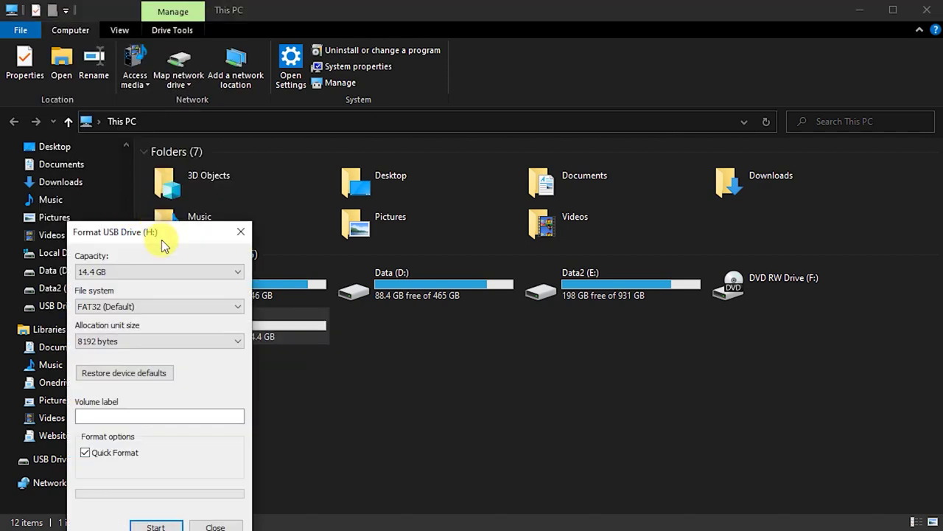
pyautogui.moveTo(164, 244); pyautogui.dragTo(327, 157)
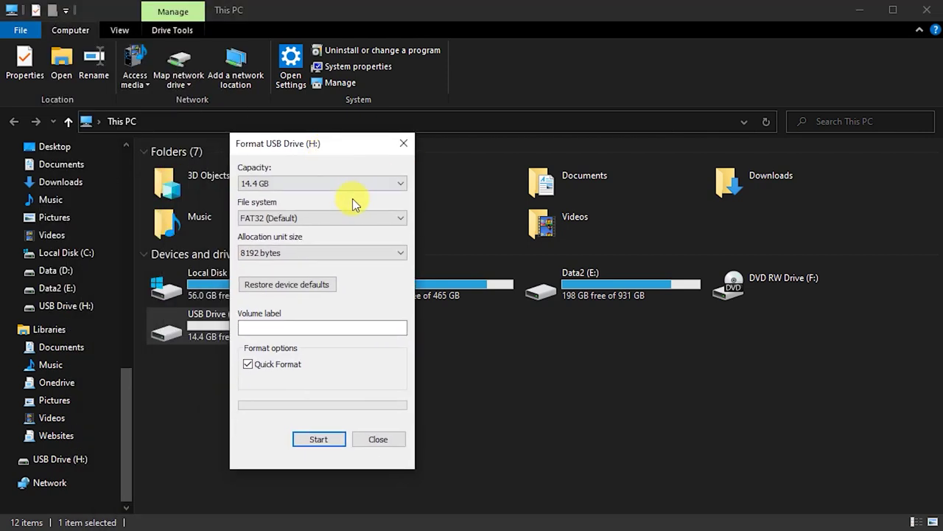
pyautogui.click(398, 225)
pyautogui.click(279, 242)
pyautogui.click(319, 440)
pyautogui.click(496, 260)
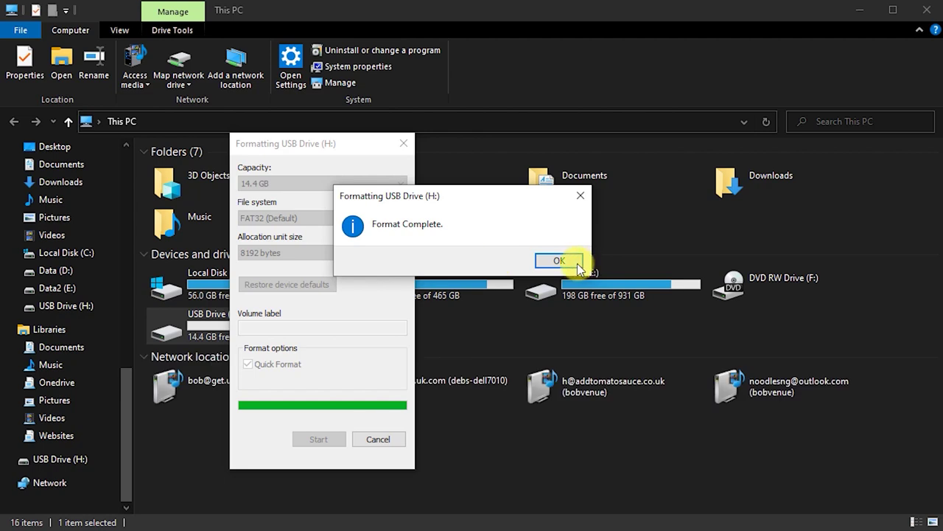
pyautogui.click(572, 263)
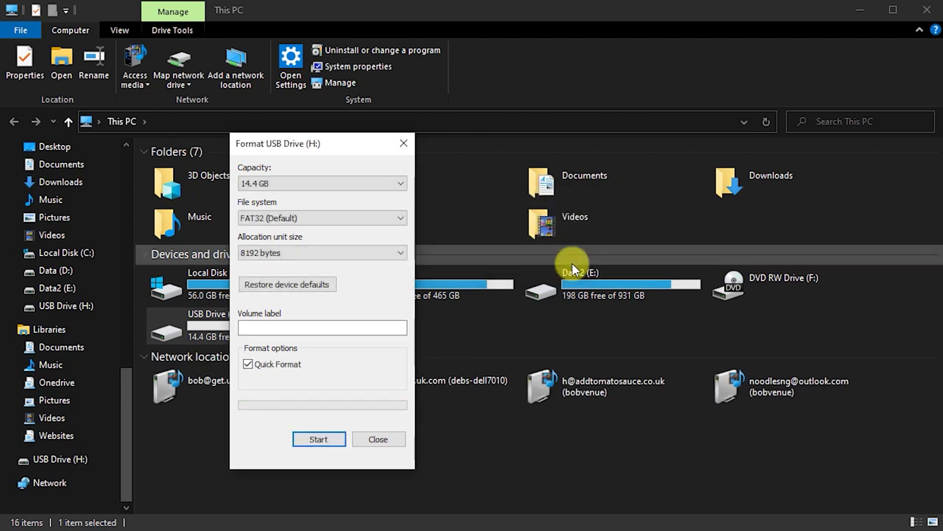
pyautogui.click(374, 440)
# - Create a folder named retropie in the root of USB Drive (H:)
pyautogui.doubleClick(235, 331)
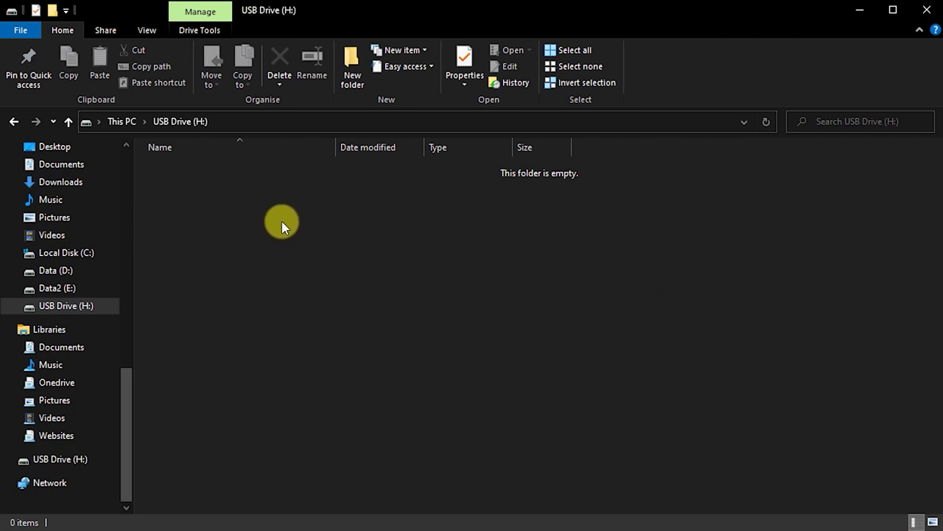
pyautogui.click(345, 63)
pyautogui.write('retropie')
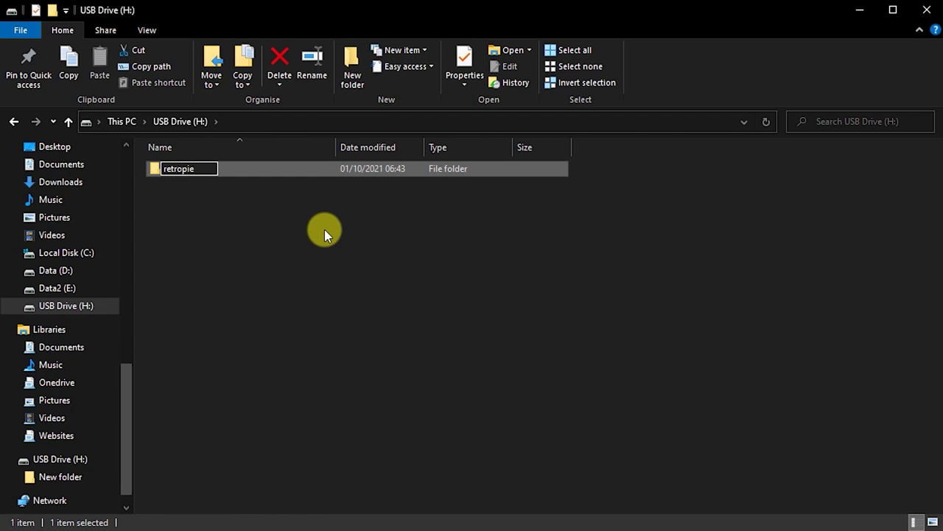
pyautogui.press('Return')
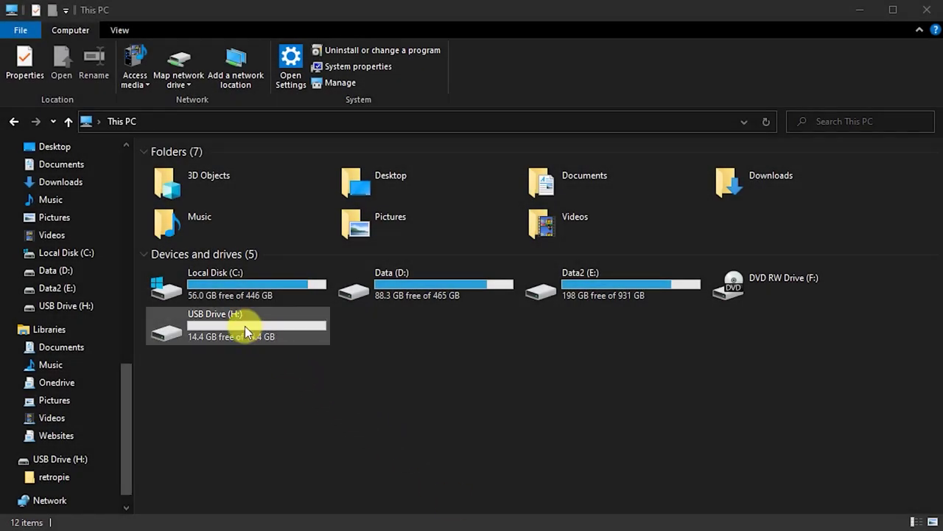
# - Paste the copied Atari 2600 ROM files into retropie\roms\atari2600 on USB Drive (H:) and select them all
pyautogui.doubleClick(245, 325)
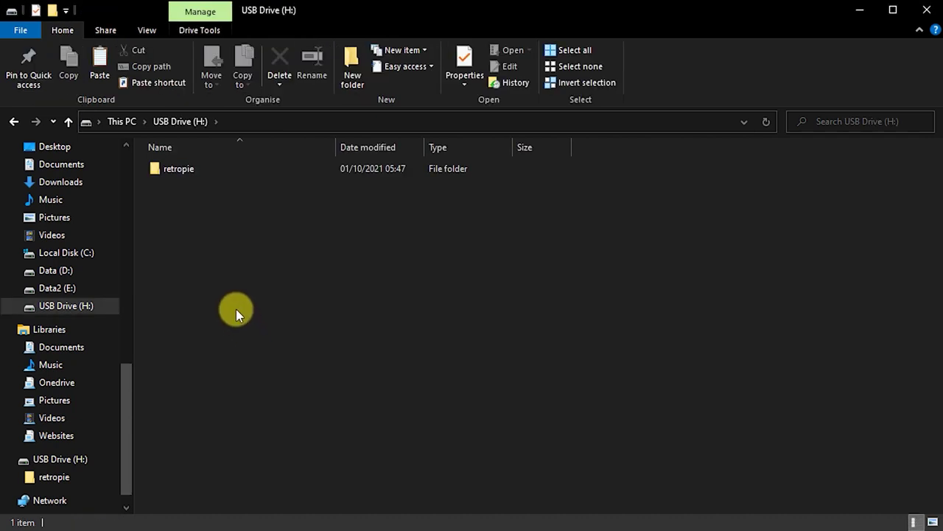
pyautogui.doubleClick(180, 173)
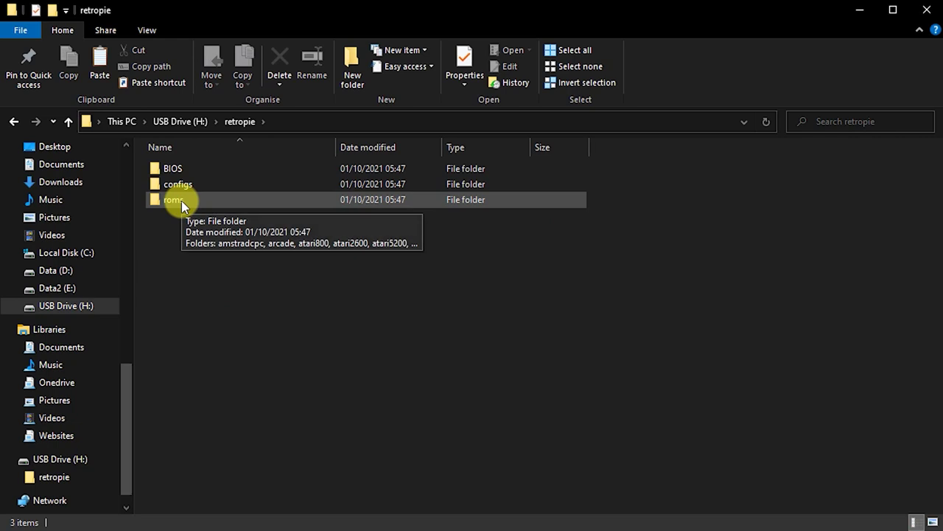
pyautogui.doubleClick(177, 199)
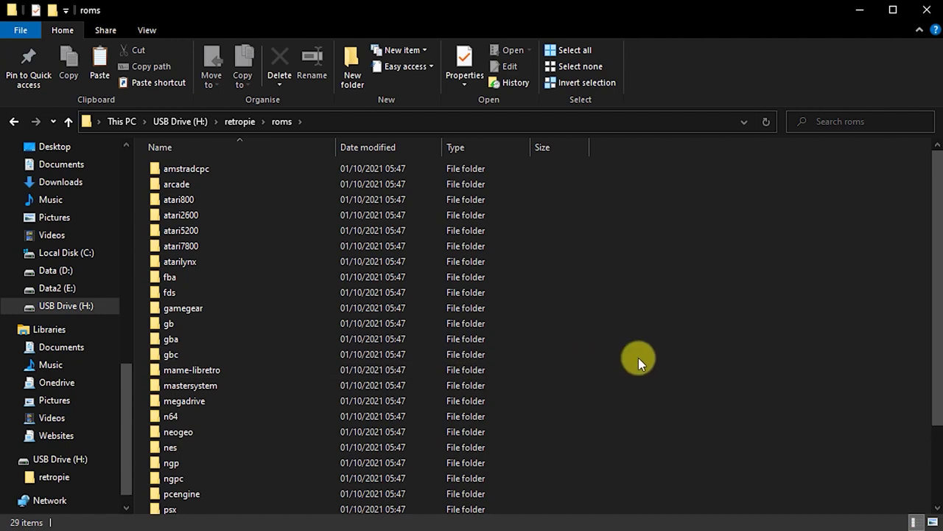
pyautogui.scroll(-2, 638, 357)
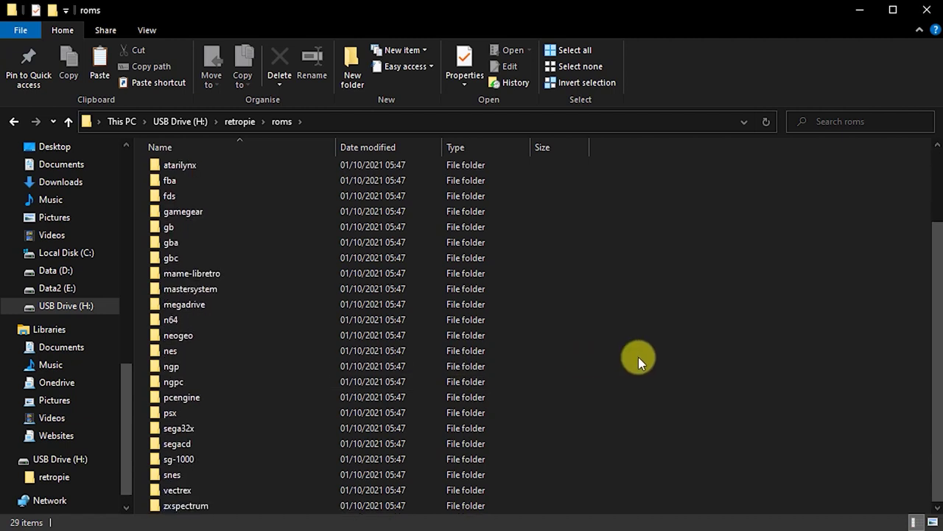
pyautogui.scroll(2, 638, 359)
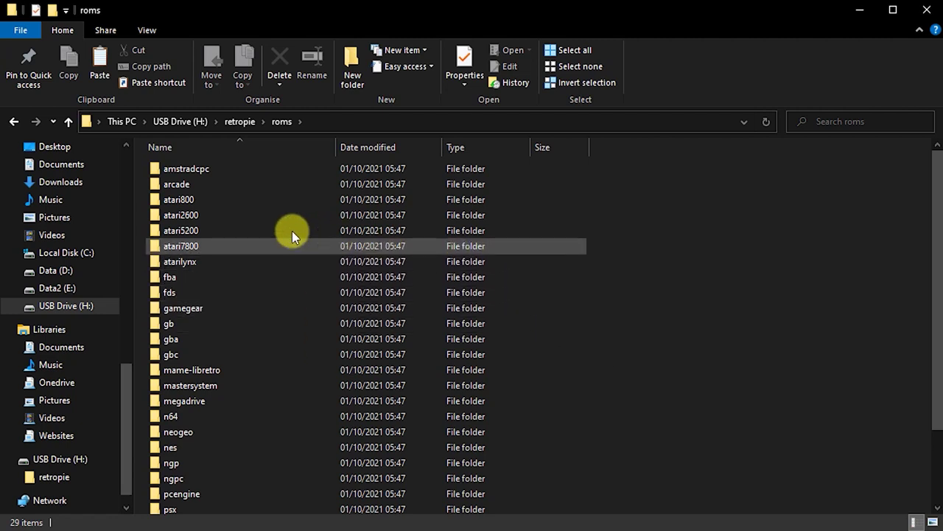
pyautogui.doubleClick(180, 215)
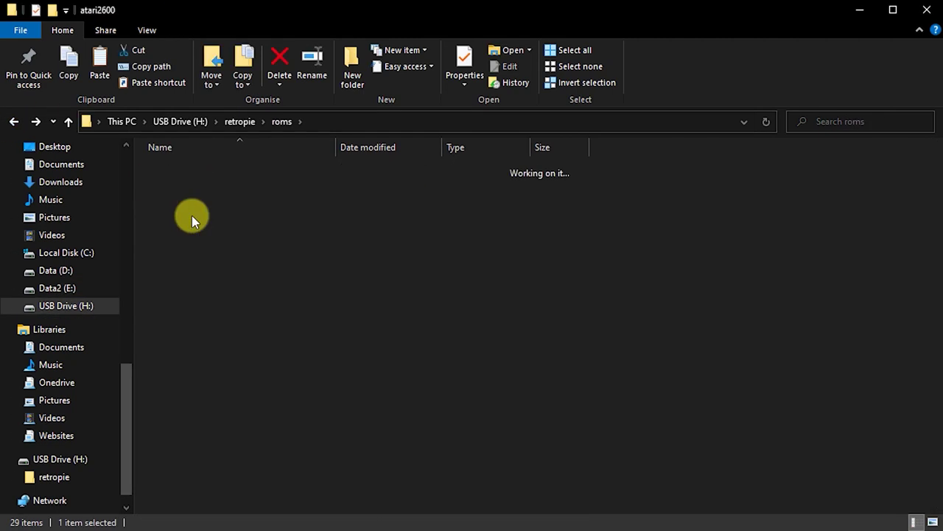
pyautogui.hotkey('ctrl', 'v')
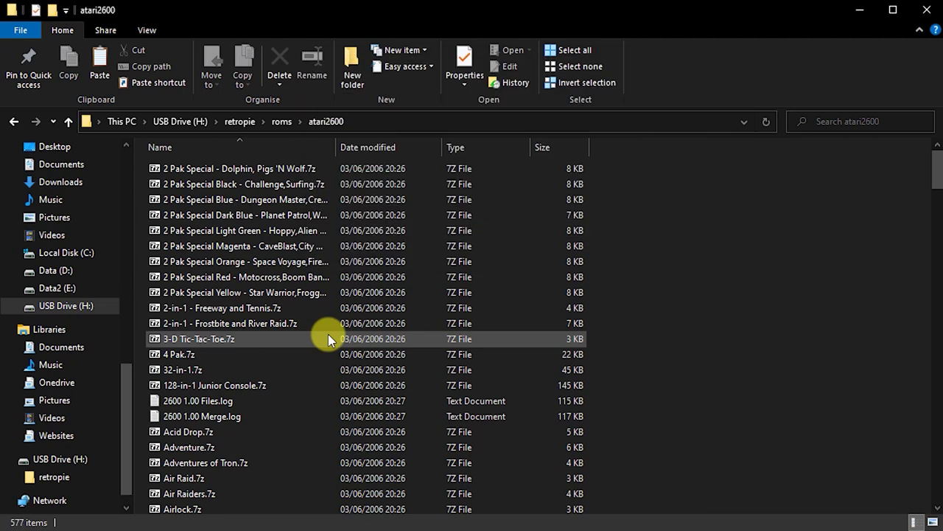
pyautogui.hotkey('ctrl', 'a')
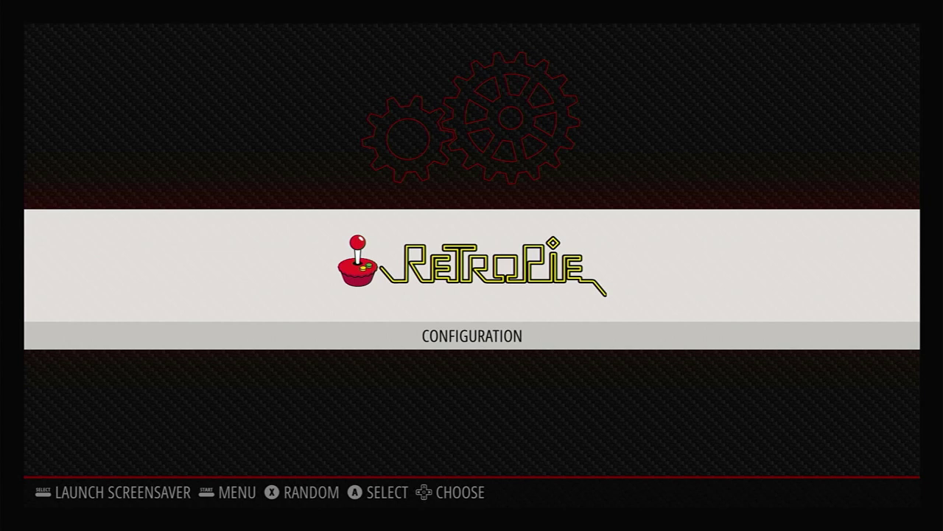
# - Switch to EmulationStation on the Raspberry Pi and open its Quit options
pyautogui.press('Return')
pyautogui.press('Down')
pyautogui.press('Down')
pyautogui.press('Down')
pyautogui.press('Down')
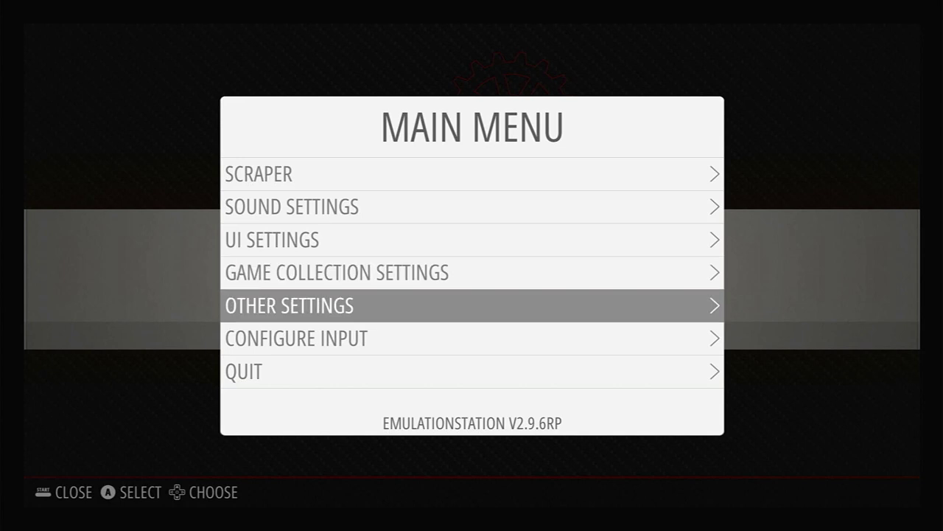
pyautogui.press('Down')
pyautogui.press('Down')
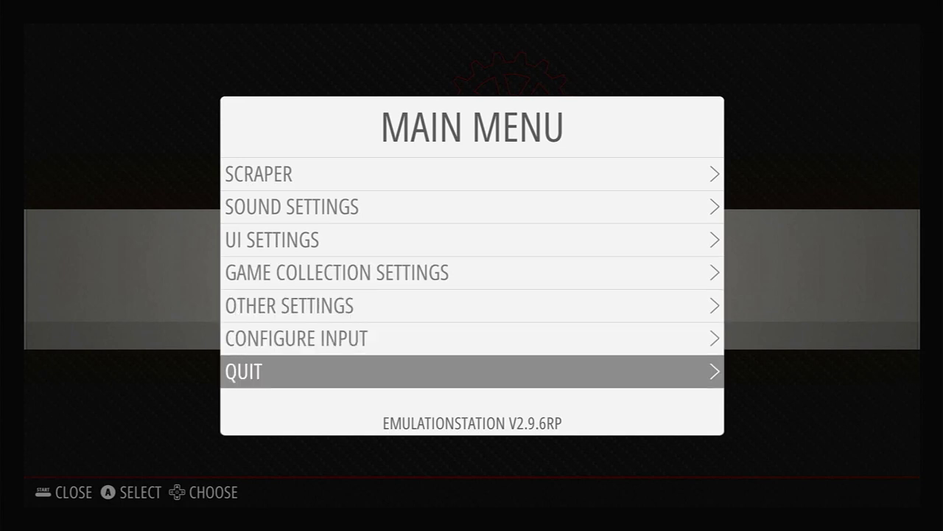
pyautogui.press('Return')
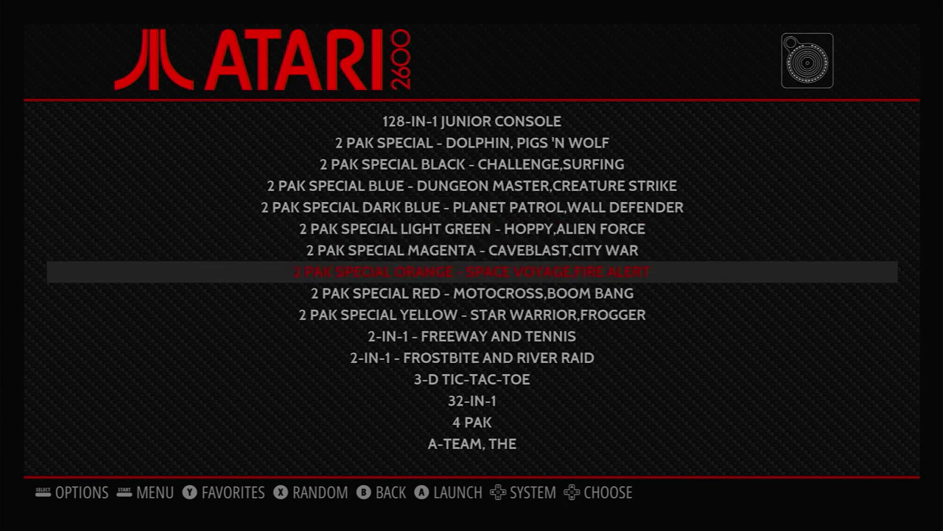
# - Start a game from the Atari 2600 list, pick up the yellow key and carry it to the castle gate
pyautogui.press('Down')
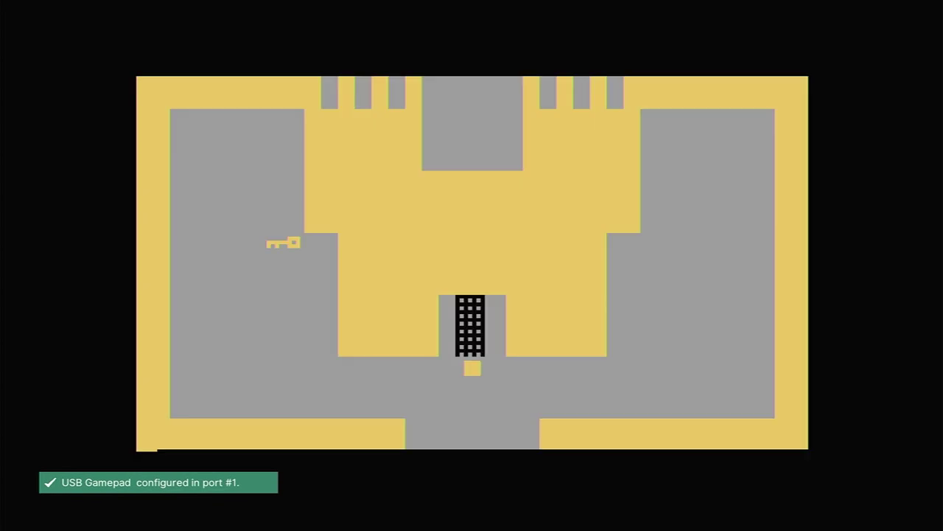
pyautogui.press('Down')
pyautogui.press('Left')
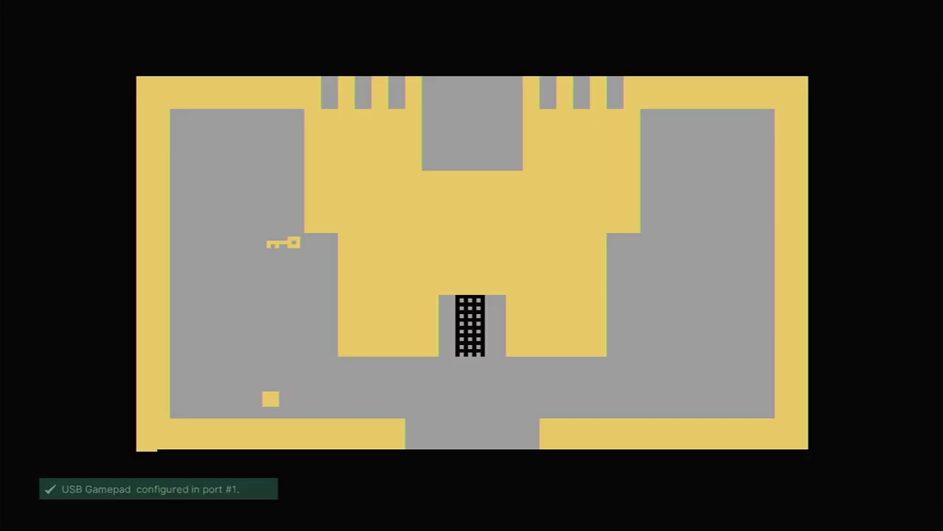
pyautogui.press('Up')
pyautogui.press('Down')
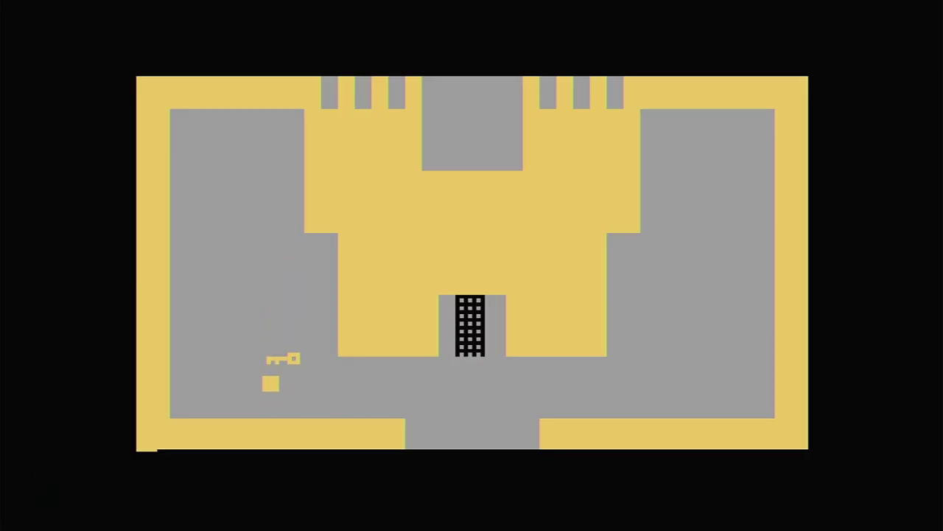
pyautogui.press('Right')
pyautogui.press('Right')
pyautogui.press('Up')
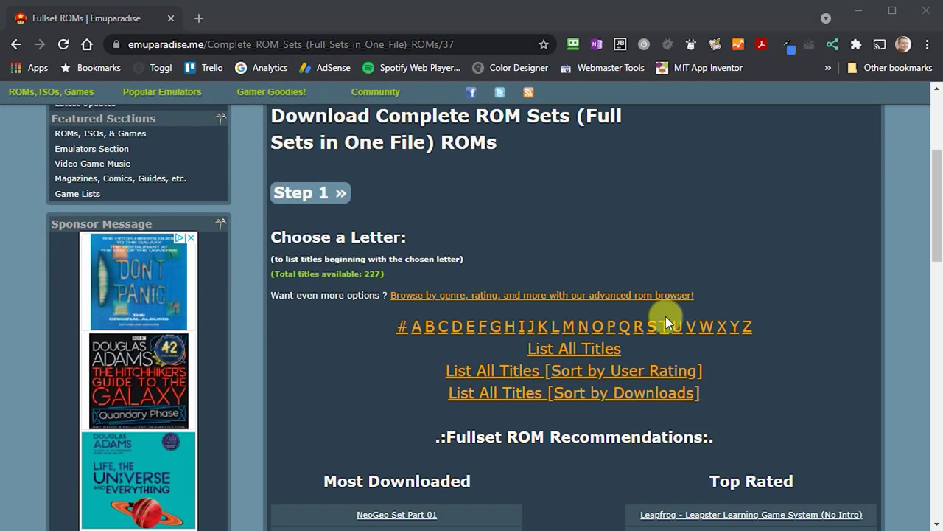
# - In the browser, list the complete ROM sets beginning with S and open the Sega Master System (GoodSMS 2.01) set
pyautogui.click(650, 327)
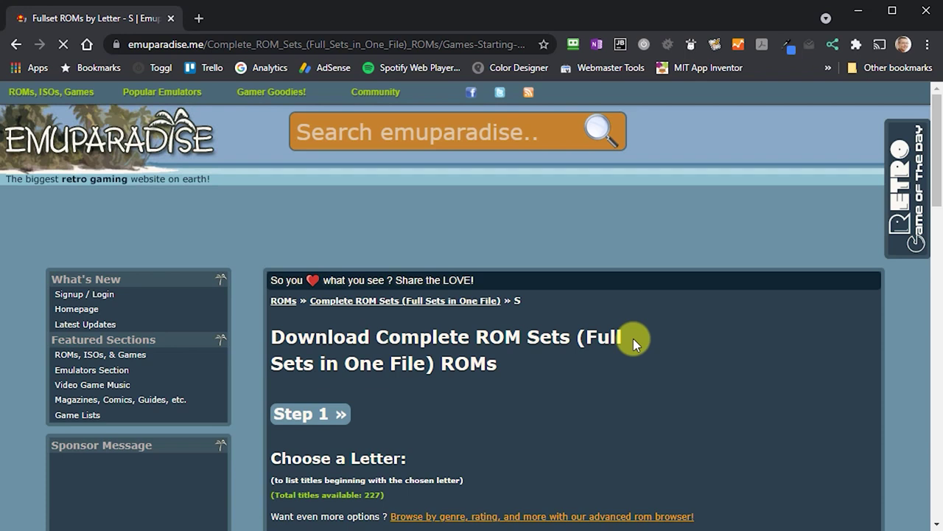
pyautogui.scroll(-9, 633, 339)
pyautogui.scroll(-1, 633, 343)
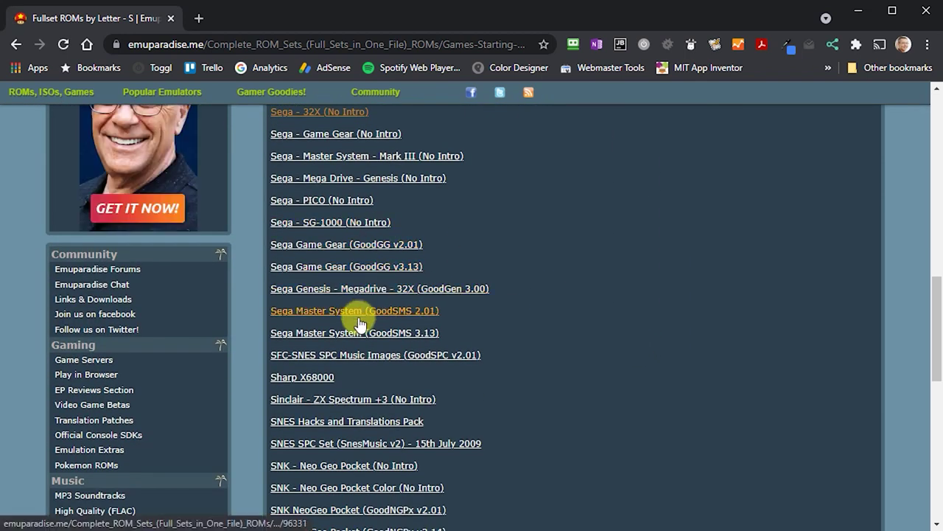
pyautogui.click(312, 310)
# - Save the Sega Master System (GoodSMS 2.01) set through the workaround script link in its direct download links
pyautogui.scroll(-8, 744, 306)
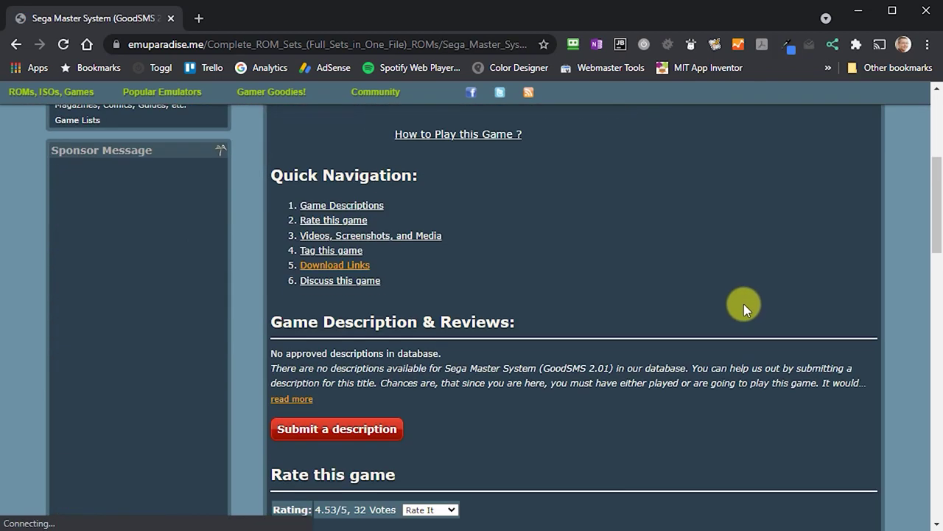
pyautogui.scroll(-12, 743, 304)
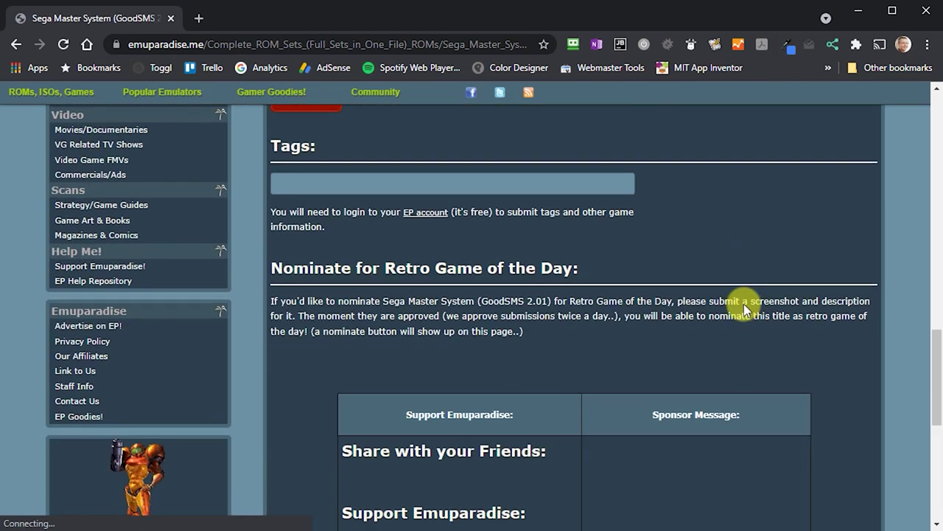
pyautogui.scroll(-2, 743, 304)
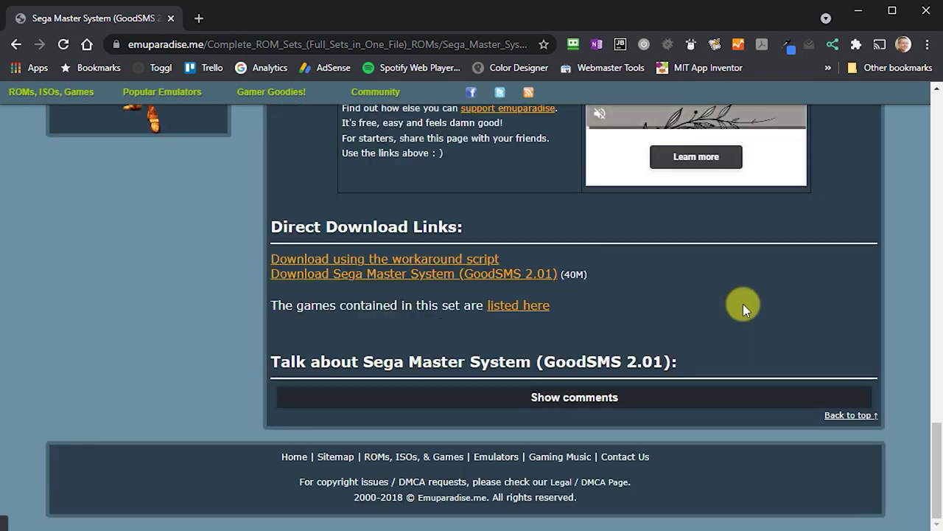
pyautogui.rightClick(456, 255)
pyautogui.click(506, 325)
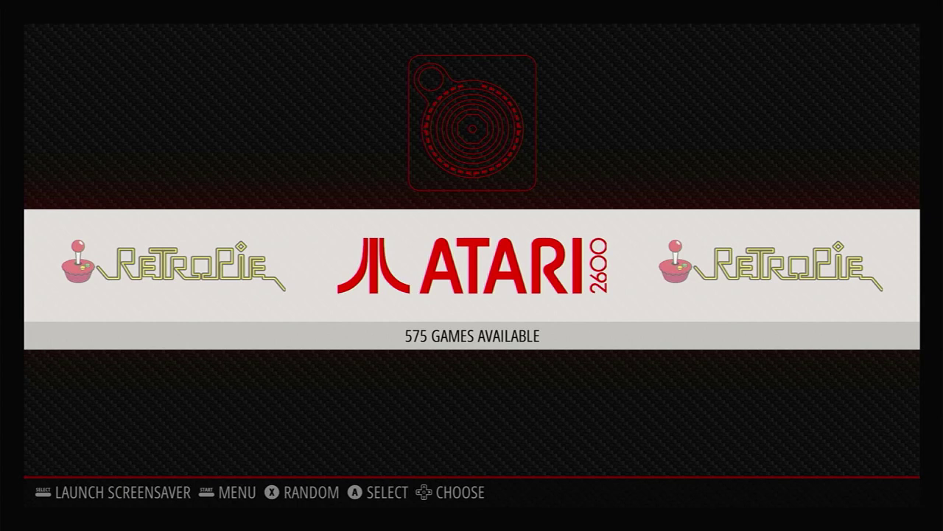
# - Switch to EmulationStation and launch RetroPie Setup from the RetroPie system
pyautogui.press('Right')
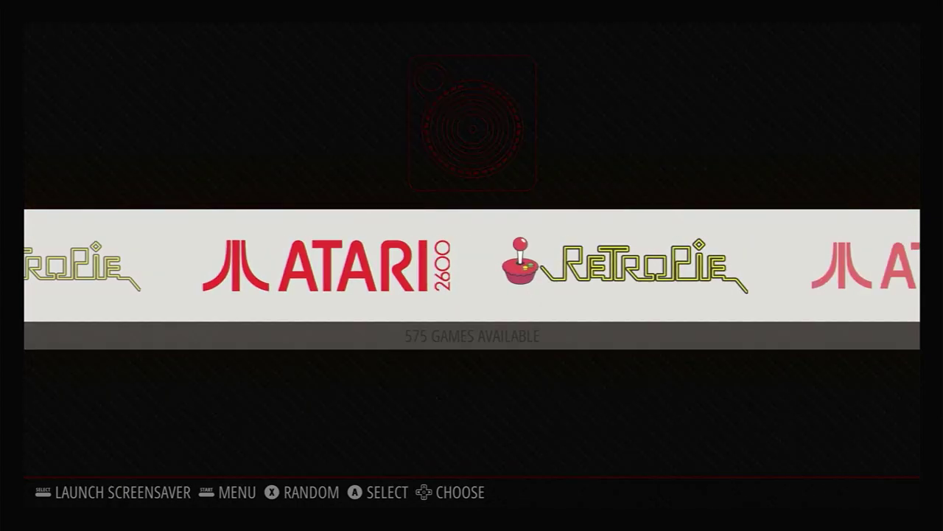
pyautogui.press('Return')
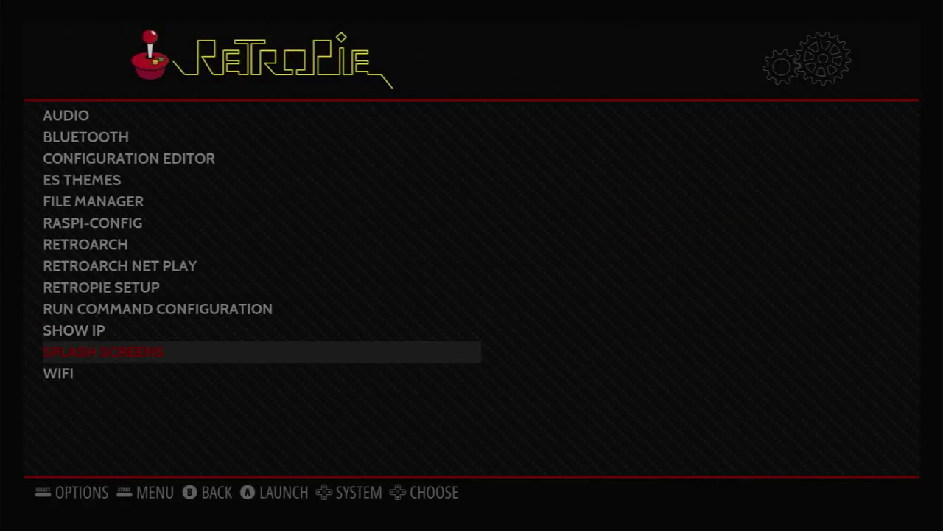
pyautogui.press('Down')
pyautogui.press('Up')
pyautogui.press('Up')
pyautogui.press('Up')
pyautogui.press('Up')
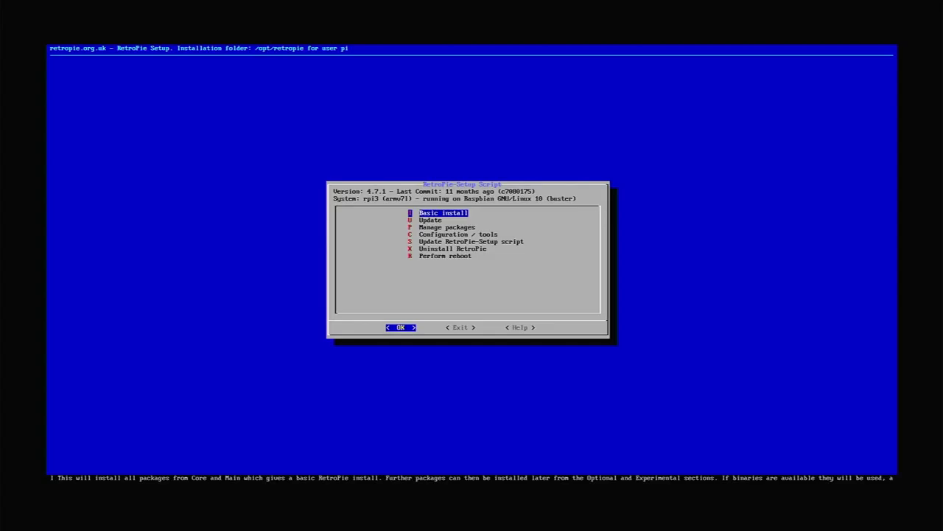
# - Open the samba ROM share options under Configuration / tools in the RetroPie-Setup script
pyautogui.press('Down')
pyautogui.press('Down')
pyautogui.press('Down')
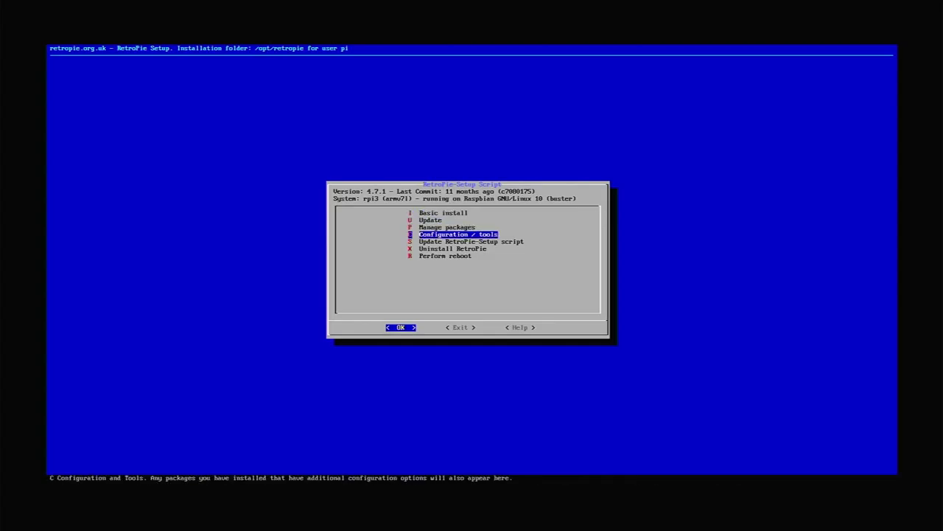
pyautogui.press('Return')
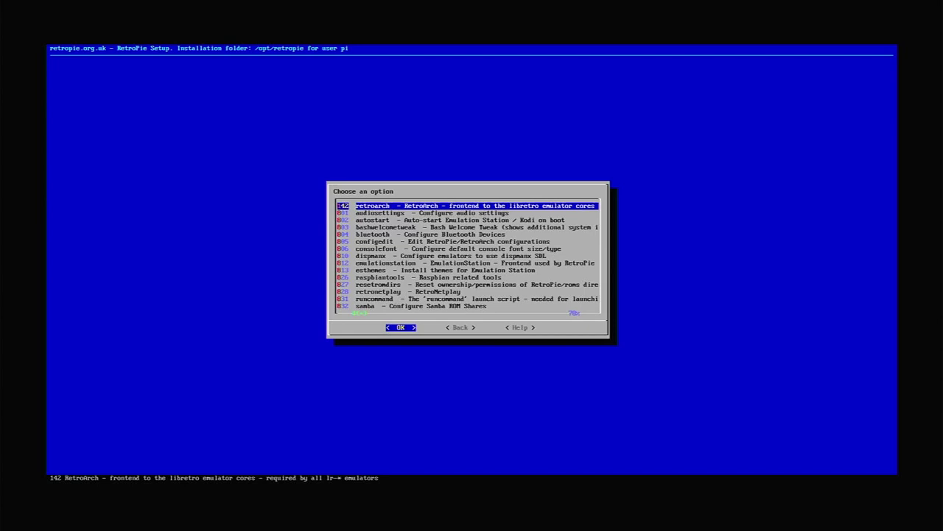
pyautogui.press('Down')
pyautogui.press('Down')
pyautogui.press('Down')
pyautogui.press('Down')
pyautogui.press('Down')
pyautogui.press('Down')
pyautogui.press('Down')
pyautogui.press('Down')
pyautogui.press('Down')
pyautogui.press('Down')
pyautogui.press('Down')
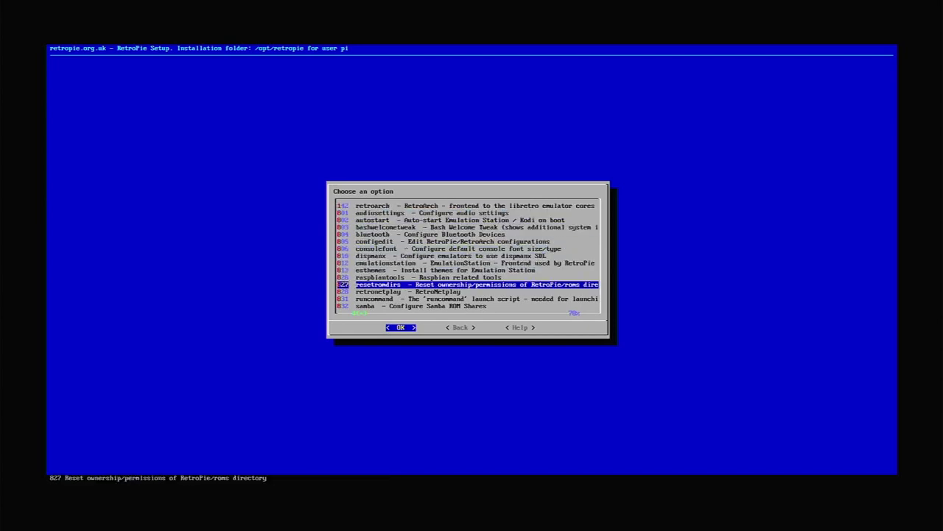
pyautogui.press('Down')
pyautogui.press('Down')
pyautogui.press('Down')
pyautogui.press('Down')
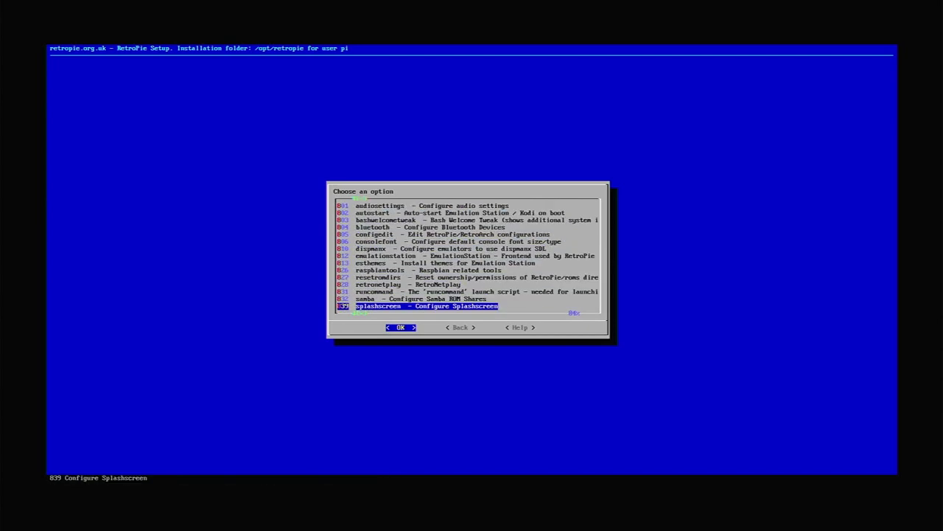
pyautogui.press('Up')
pyautogui.press('Return')
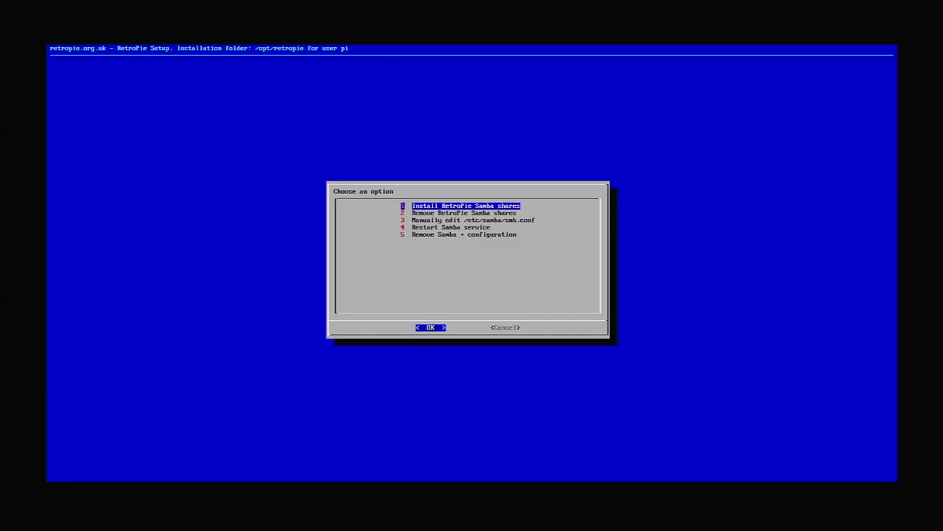
# - Install the RetroPie Samba shares and leave the samba options
pyautogui.press('Return')
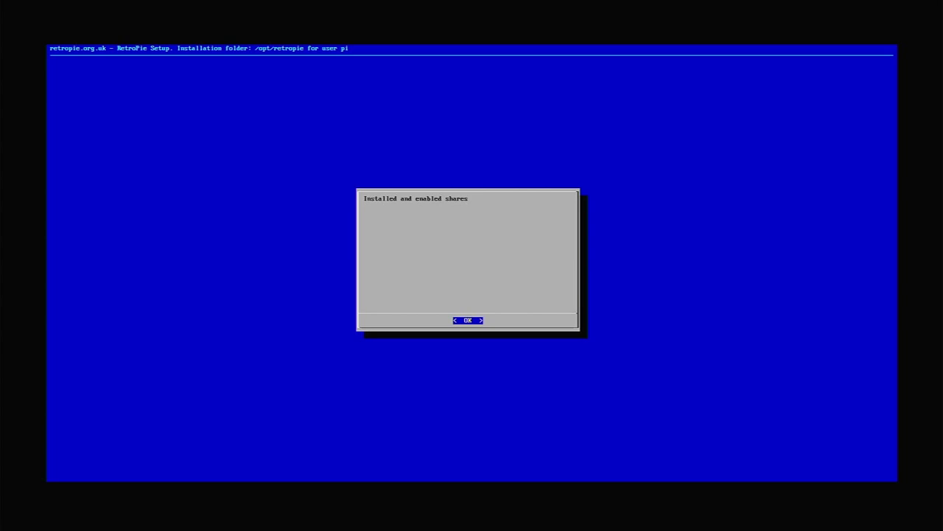
pyautogui.press('Return')
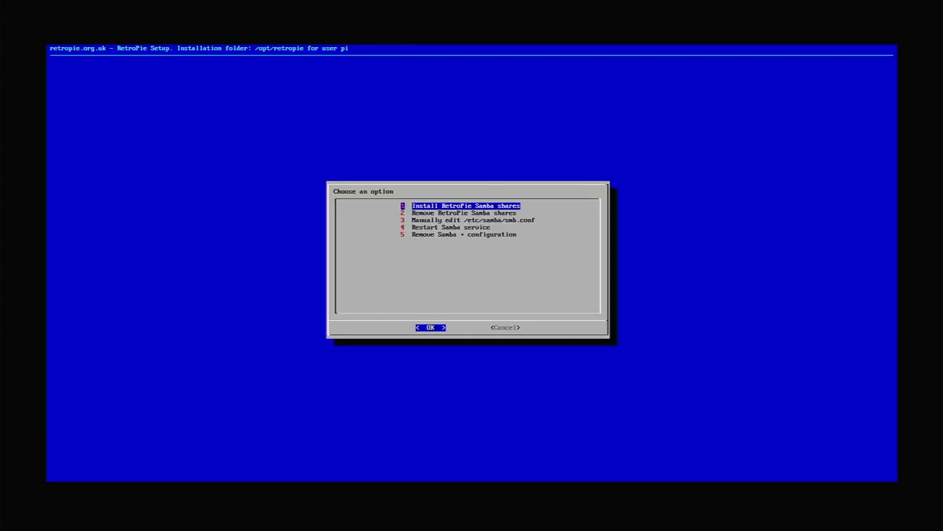
pyautogui.press('Right')
pyautogui.press('Return')
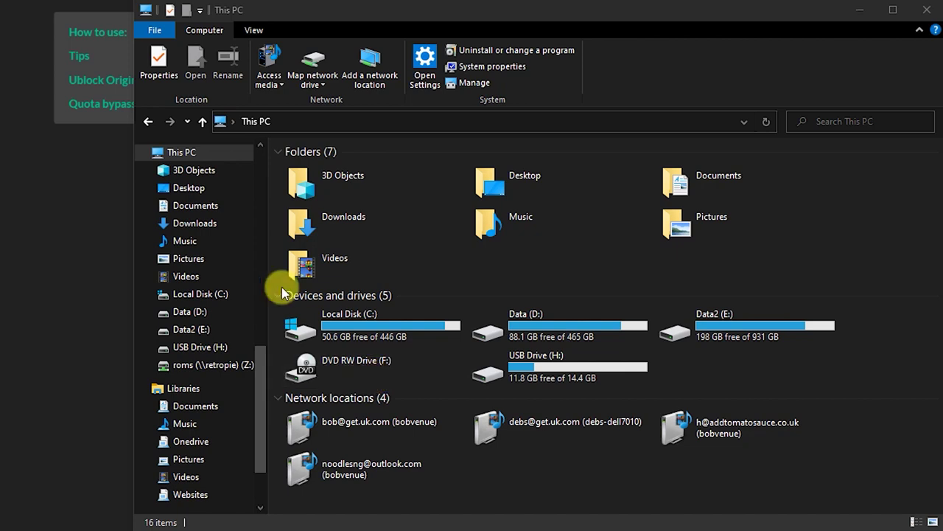
# - Switch to File Explorer on the Windows PC and map the shared folder \\retropie\roms as network drive Z:
pyautogui.click(185, 155)
pyautogui.rightClick(185, 154)
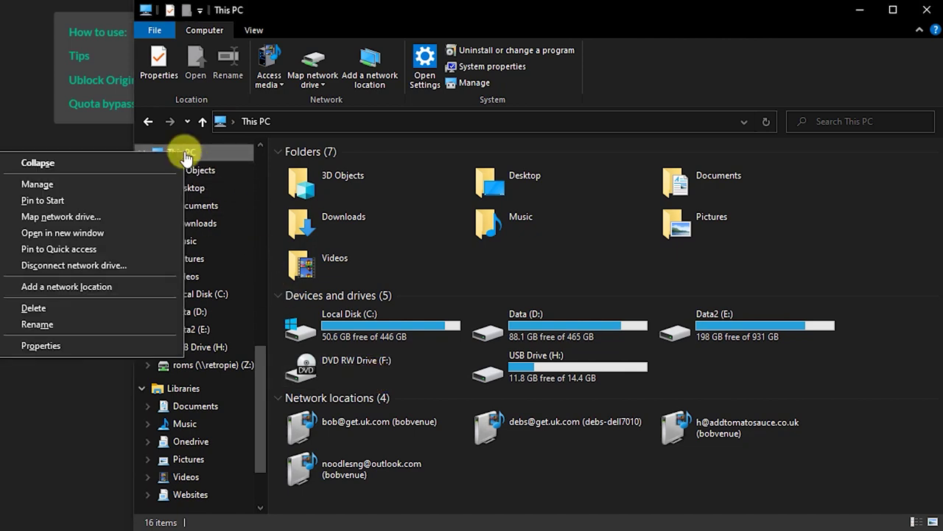
pyautogui.click(98, 218)
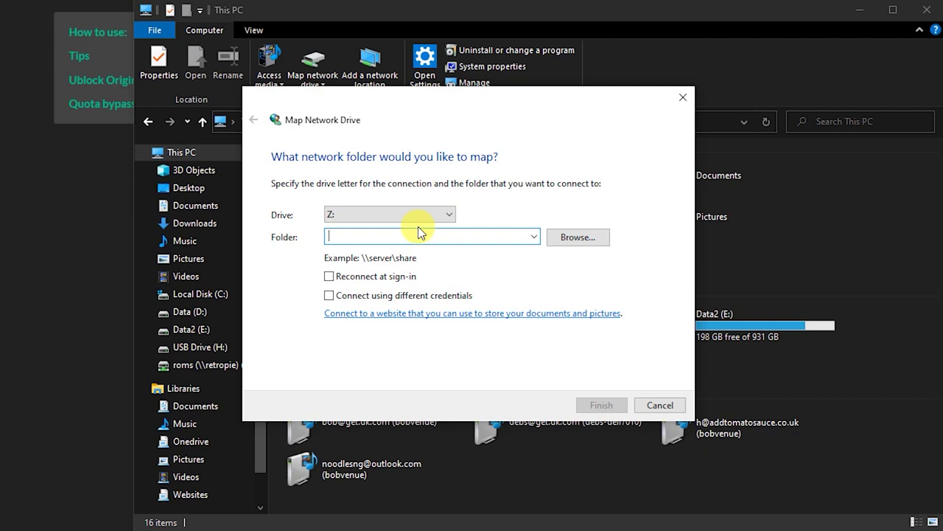
pyautogui.write('\\retropie')
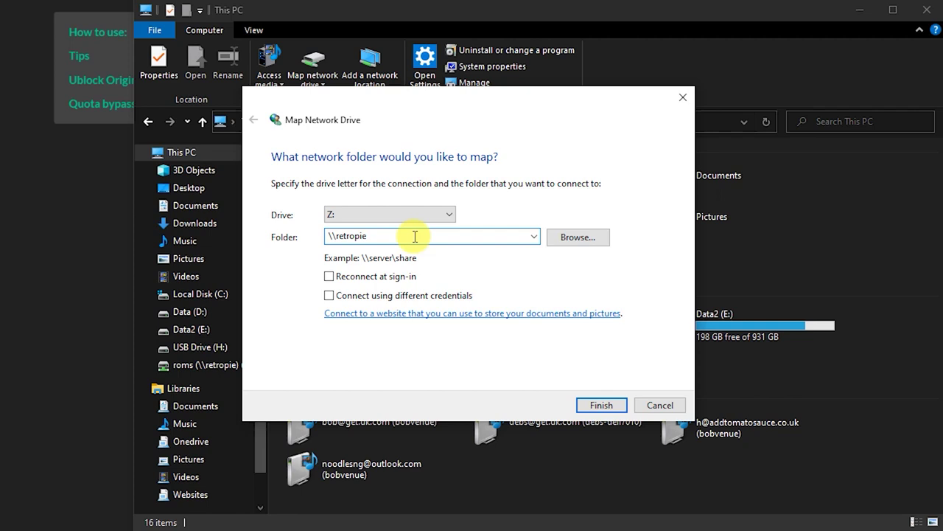
pyautogui.click(582, 239)
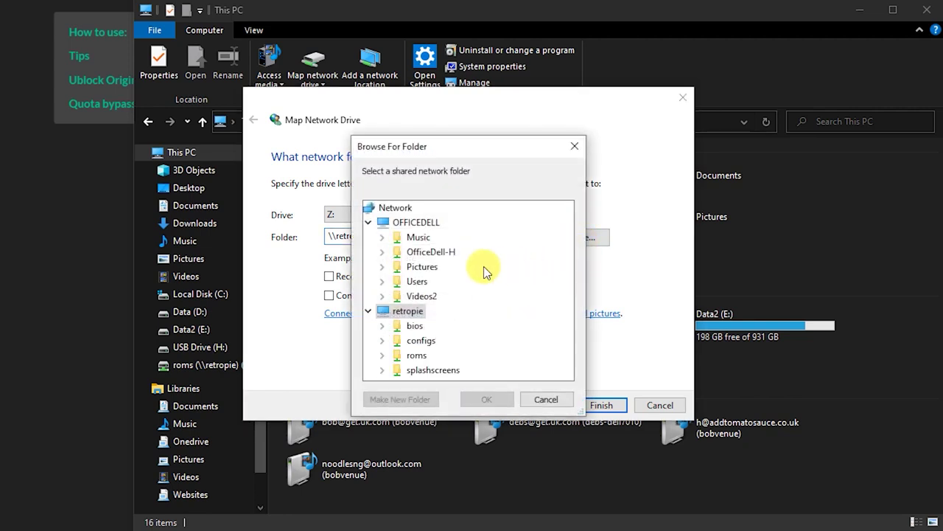
pyautogui.click(418, 357)
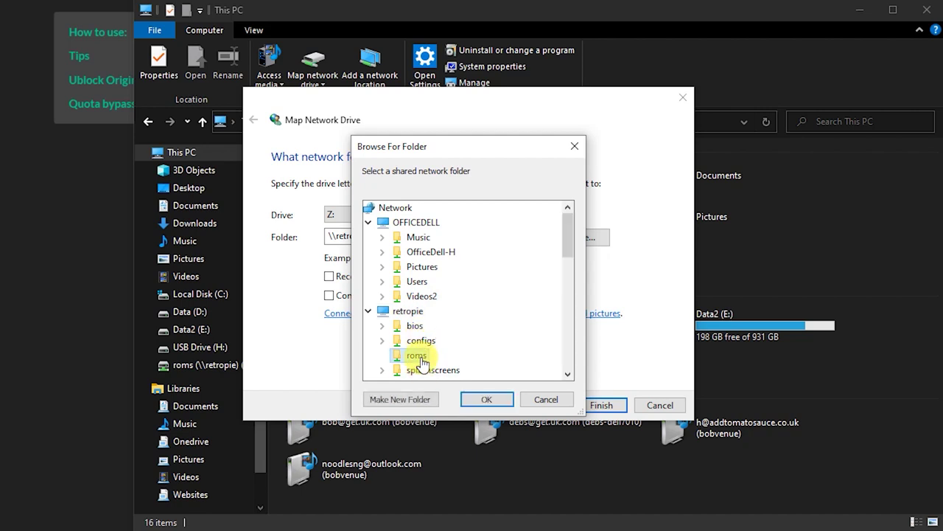
pyautogui.click(486, 400)
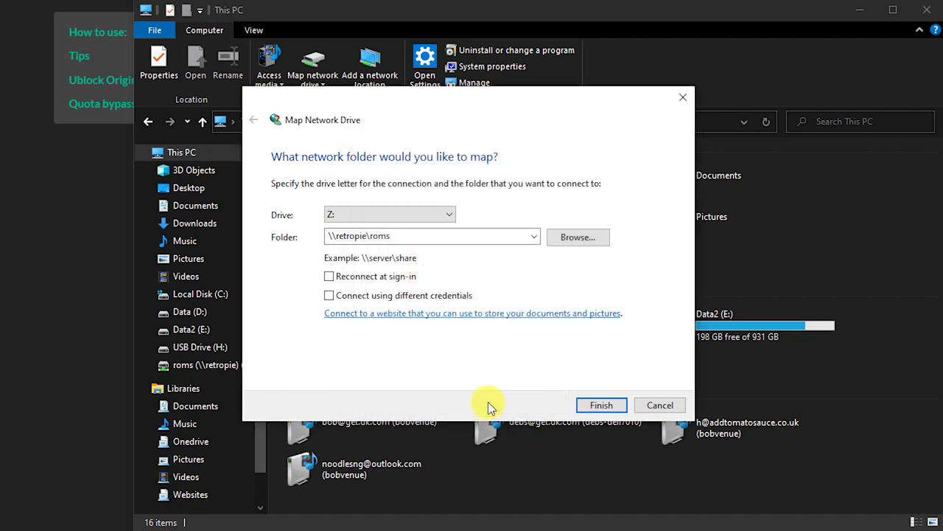
pyautogui.click(599, 407)
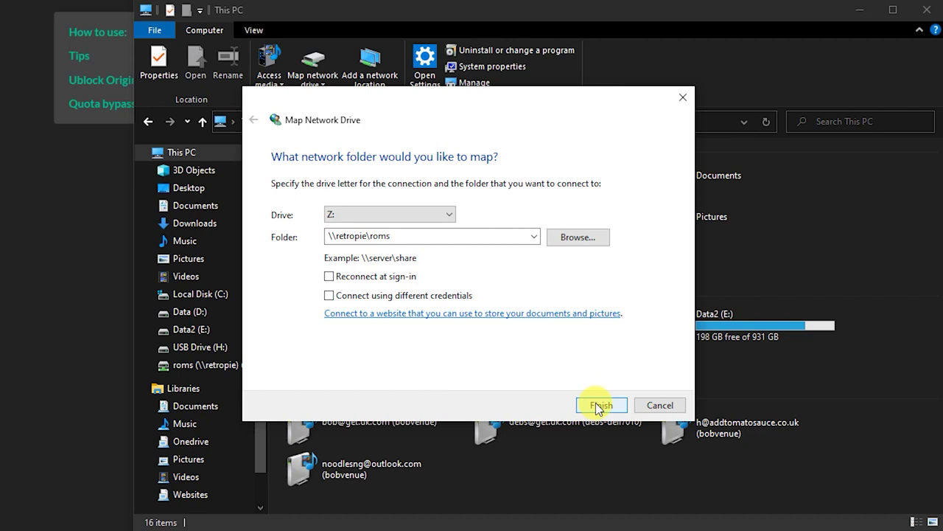
pyautogui.click(598, 406)
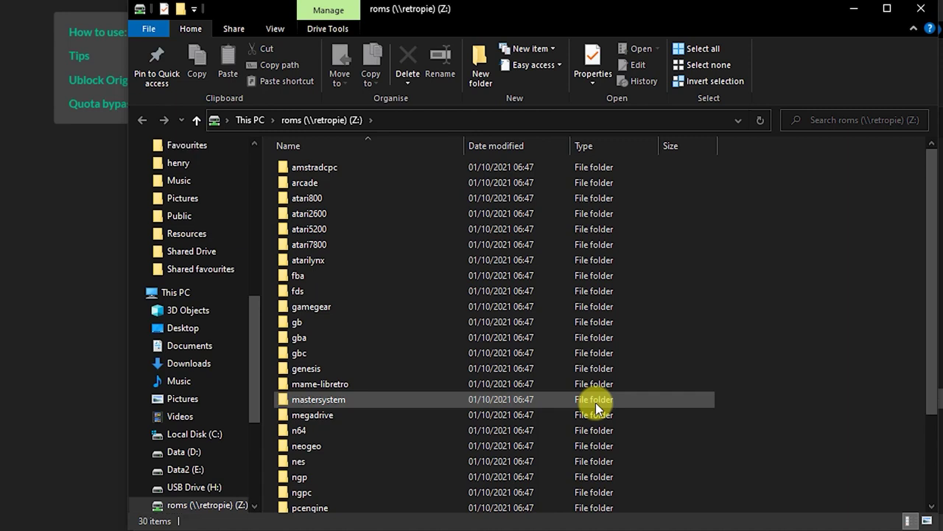
# - Look through the system folders on the mapped roms drive and the contents of atari2600, and close that window
pyautogui.scroll(-3, 326, 307)
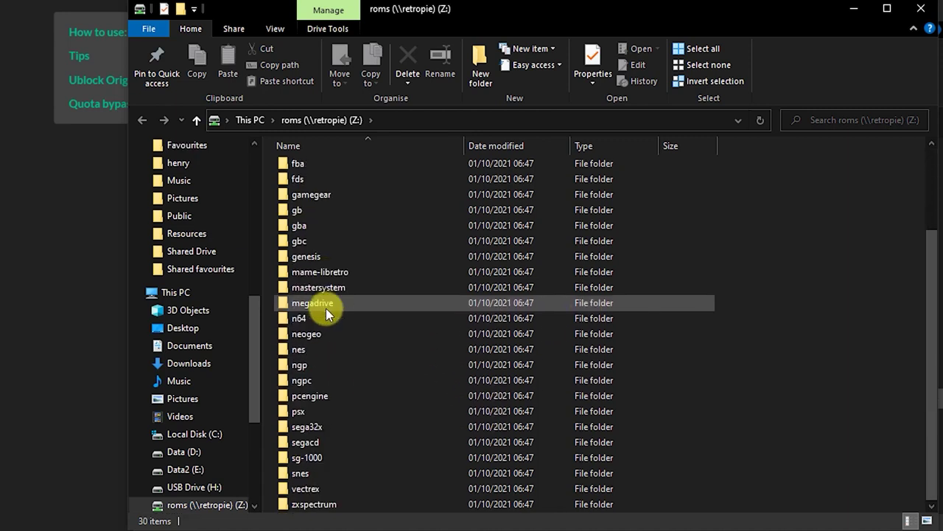
pyautogui.scroll(3, 326, 308)
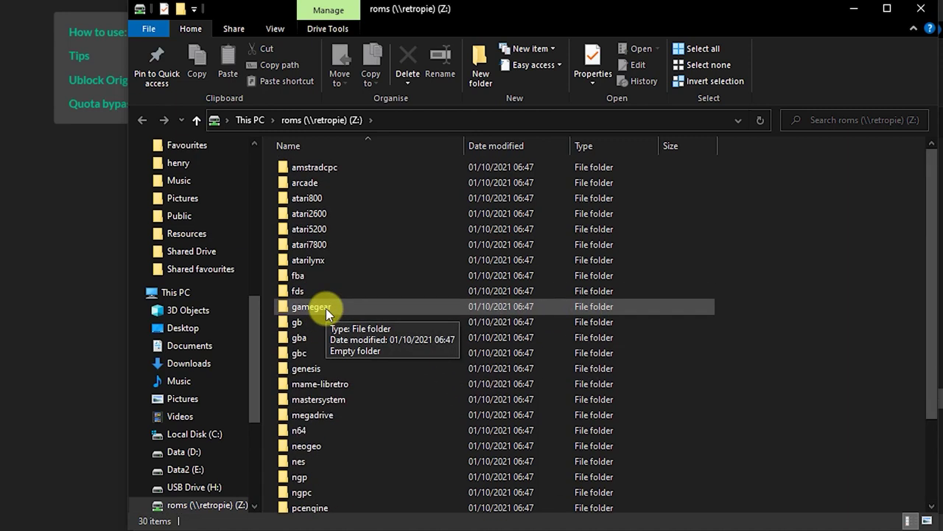
pyautogui.doubleClick(326, 216)
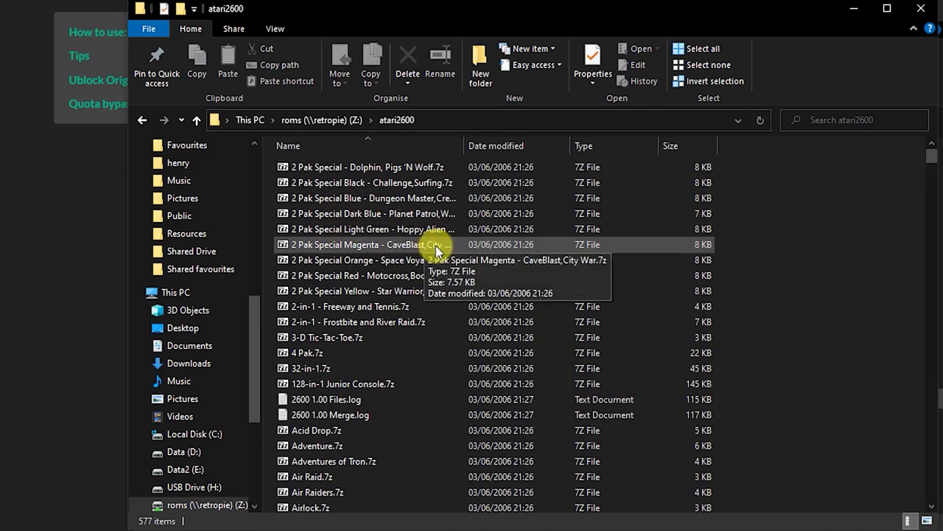
pyautogui.click(923, 11)
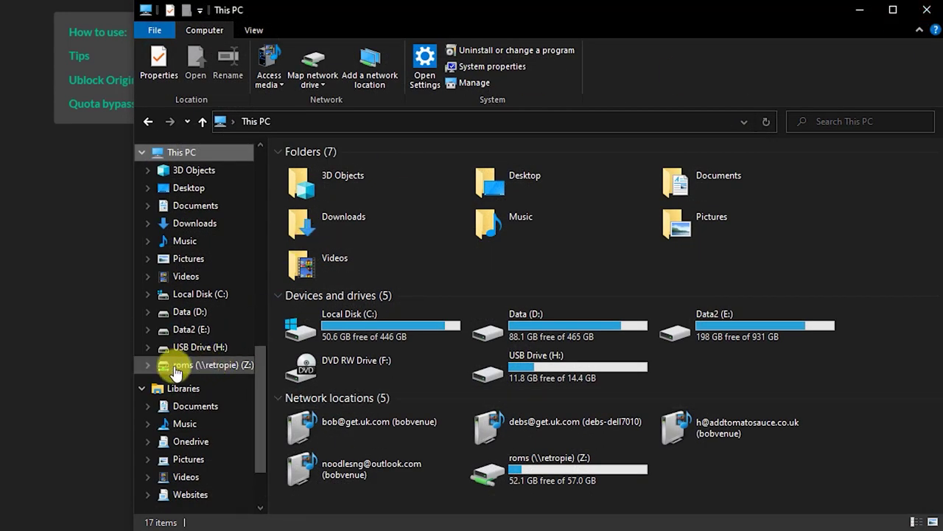
# - Copy all ROMs from the GoodSNES 2.04 GoodMerged folder on Data2 (E:) into the snes folder of the mapped roms drive
pyautogui.click(149, 366)
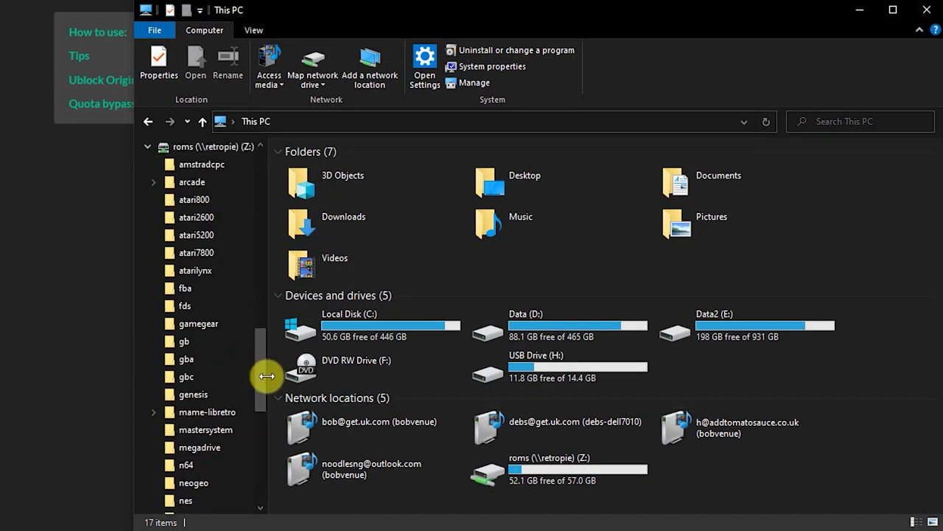
pyautogui.moveTo(260, 381); pyautogui.dragTo(262, 312)
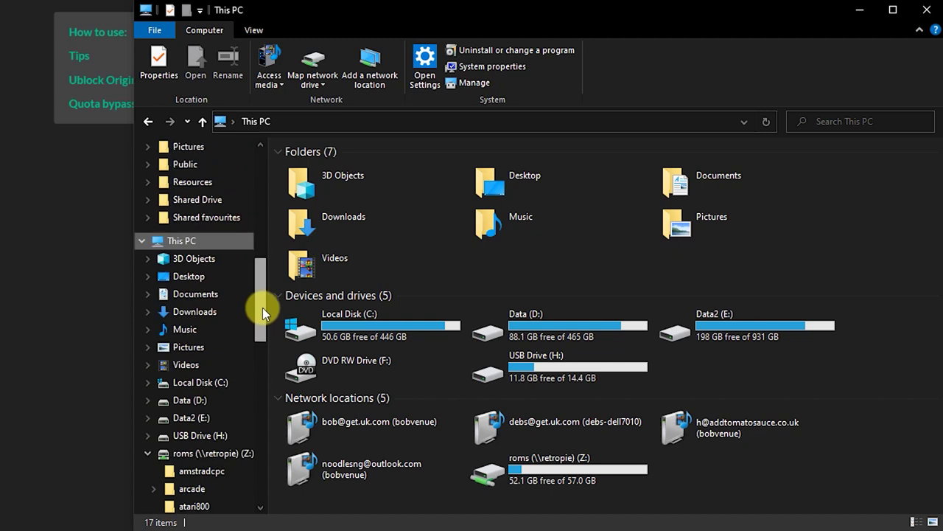
pyautogui.click(148, 417)
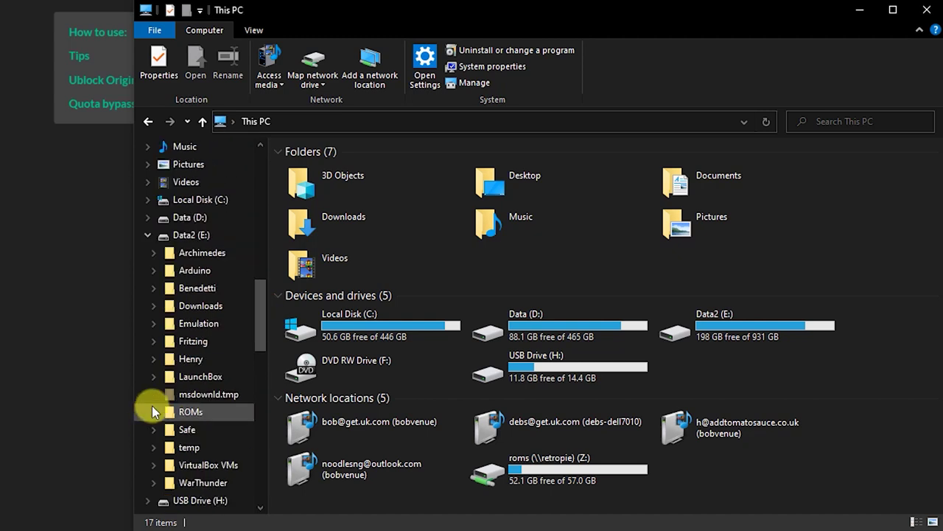
pyautogui.click(151, 406)
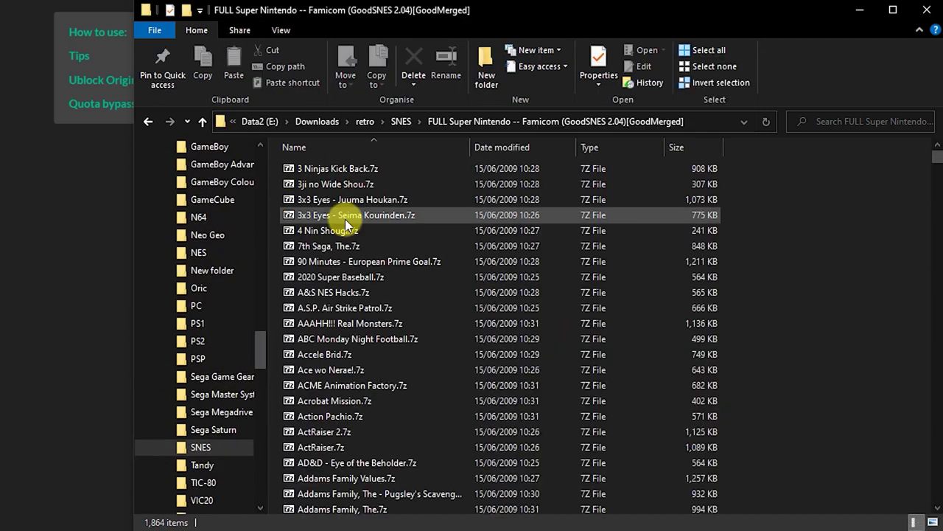
pyautogui.hotkey('ctrl', 'a')
pyautogui.moveTo(395, 342); pyautogui.dragTo(188, 448)
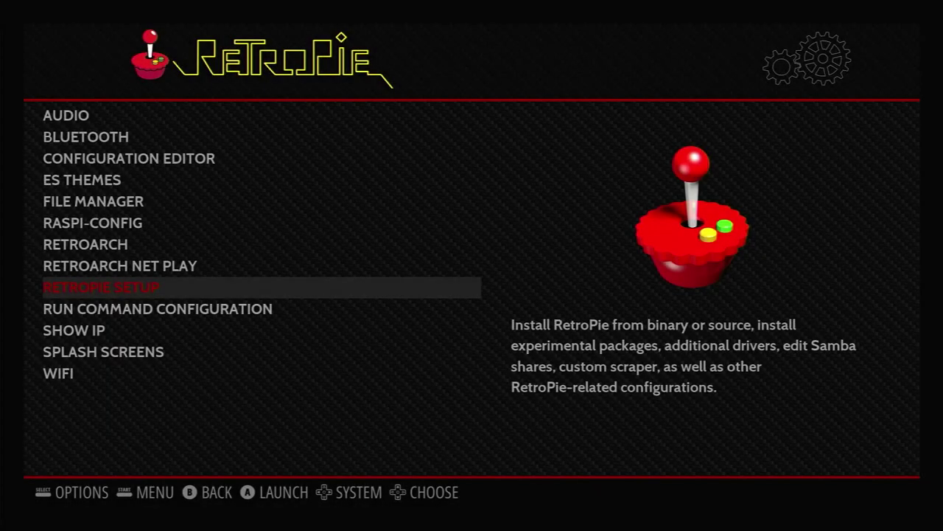
# - Switch to EmulationStation on the Raspberry Pi, restart it and open the Super Nintendo system
pyautogui.press('Return')
pyautogui.press('Down')
pyautogui.press('Down')
pyautogui.press('Down')
pyautogui.press('Down')
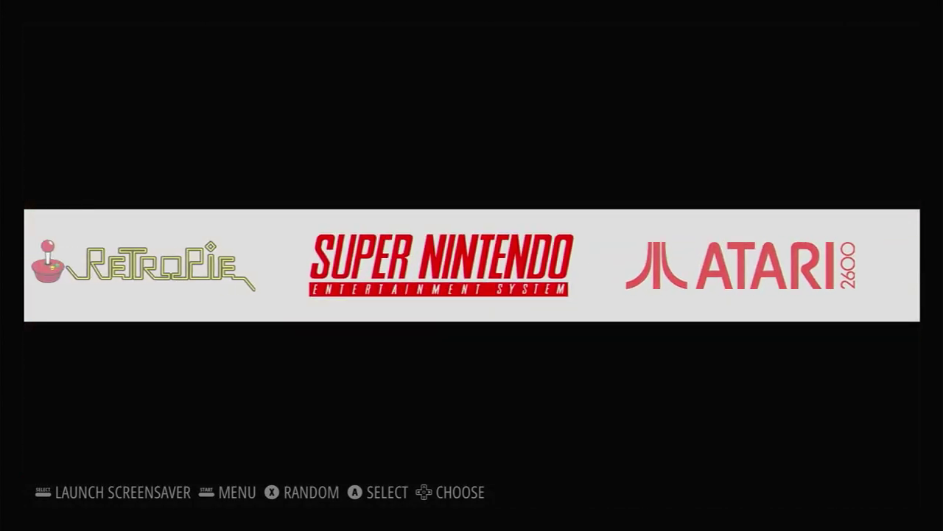
pyautogui.press('Return')
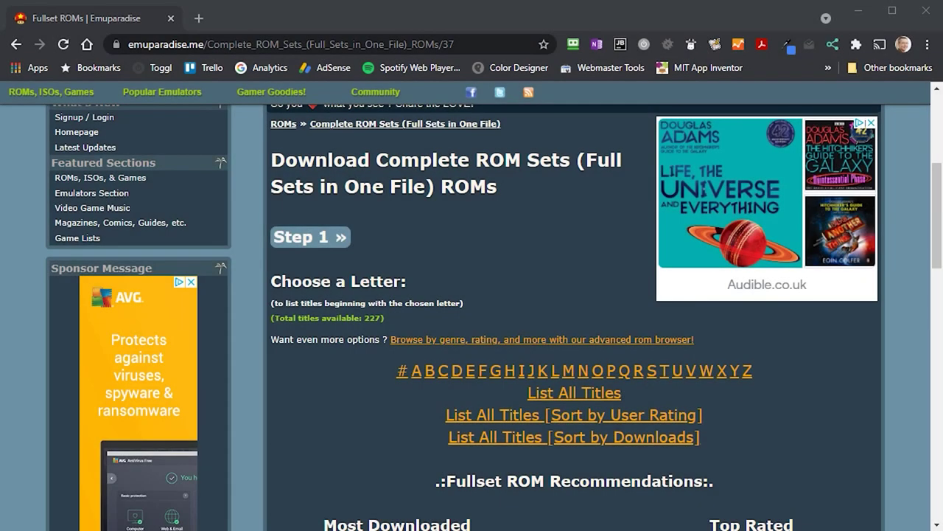
# - In the browser, list Emuparadise's complete ROM sets beginning with N and look through the titles
pyautogui.click(583, 378)
pyautogui.scroll(-6, 479, 321)
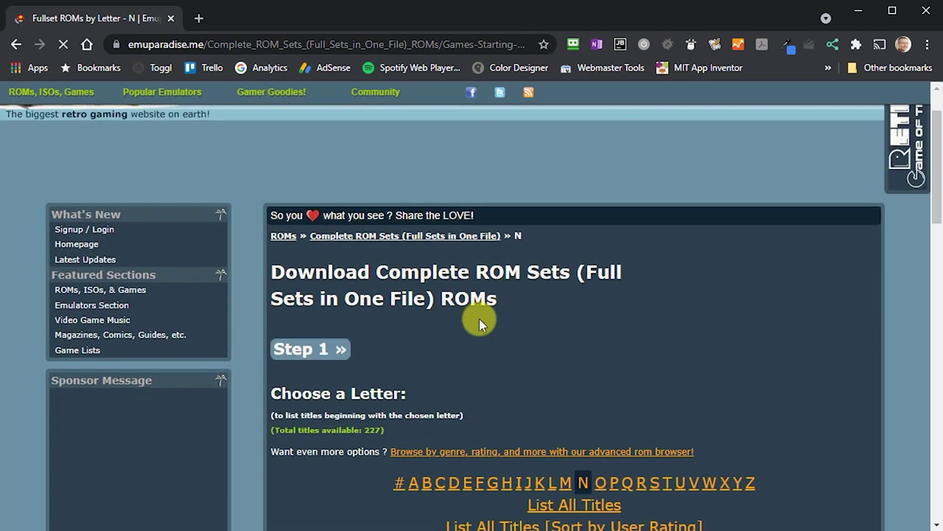
pyautogui.scroll(-5, 479, 324)
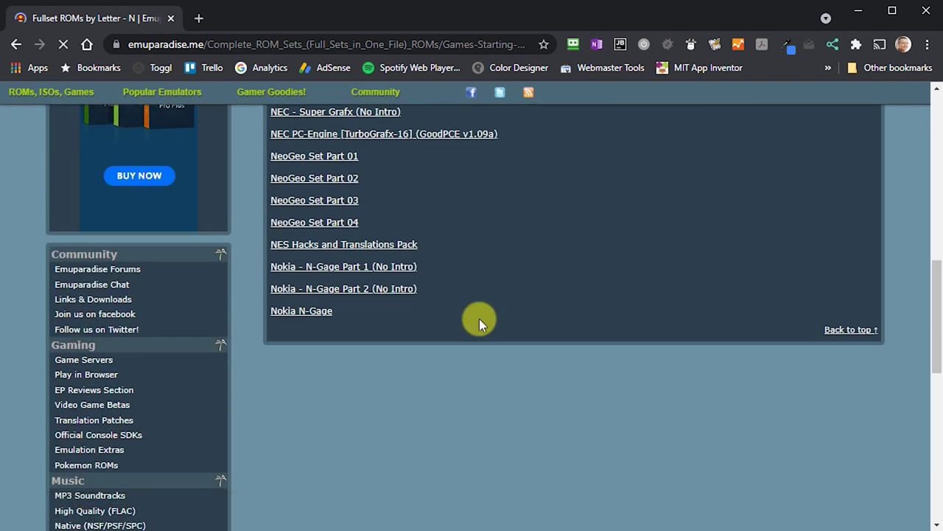
pyautogui.scroll(2, 480, 324)
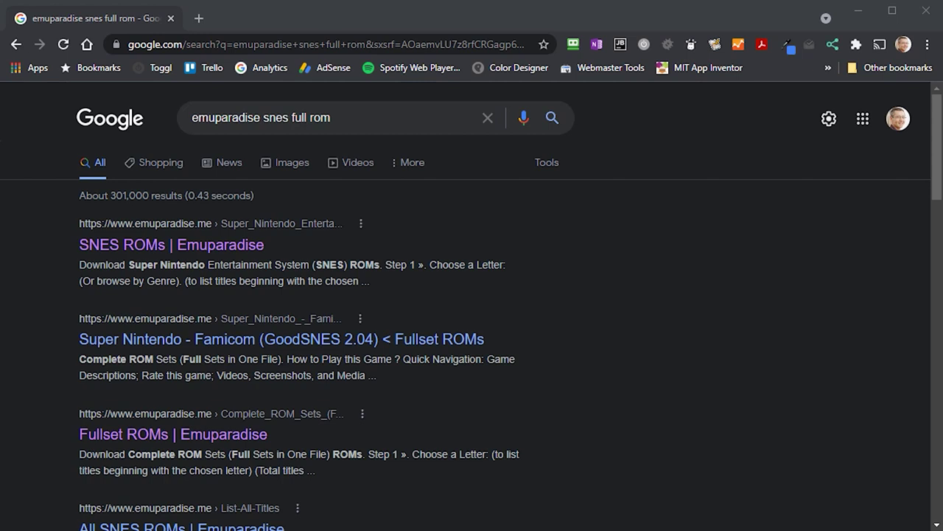
# - Open the Super Nintendo - Famicom (GoodSNES 2.04) full set from the Google results for "emuparadise snes full rom"
pyautogui.click(350, 344)
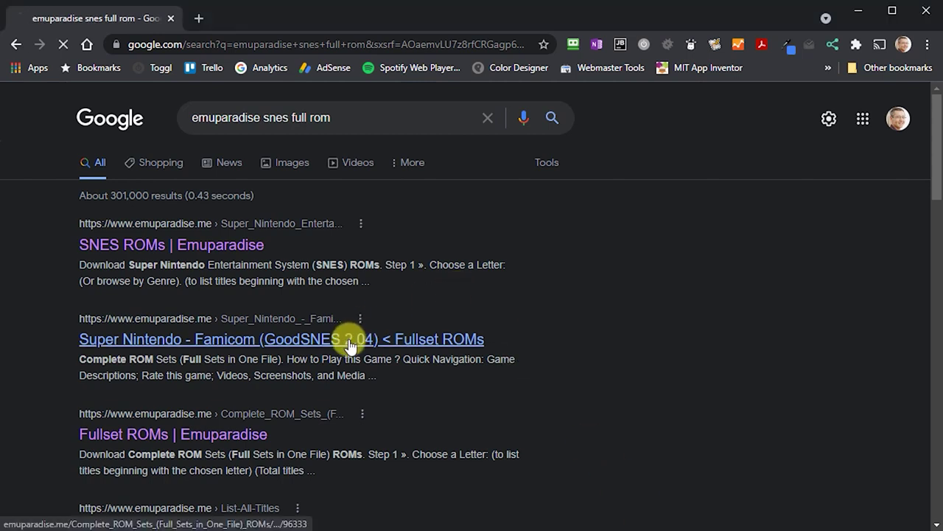
pyautogui.scroll(-2, 398, 293)
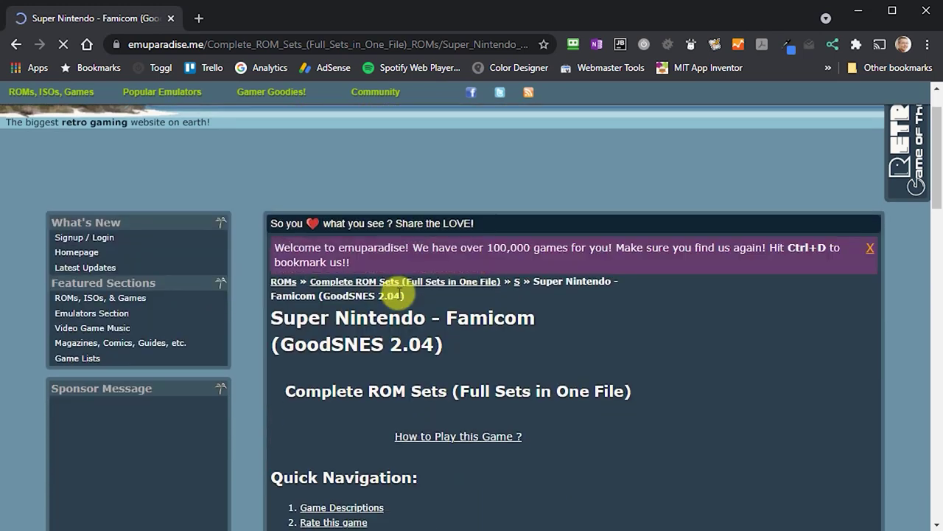
# - Look through the GoodSNES 2.04 set page, including its description, rating and media sections
pyautogui.scroll(-8, 398, 292)
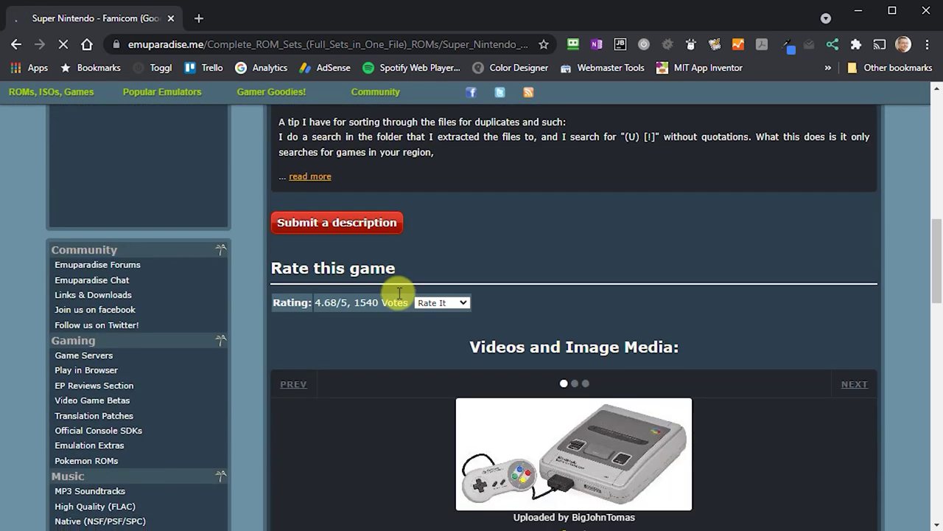
pyautogui.scroll(-15, 398, 293)
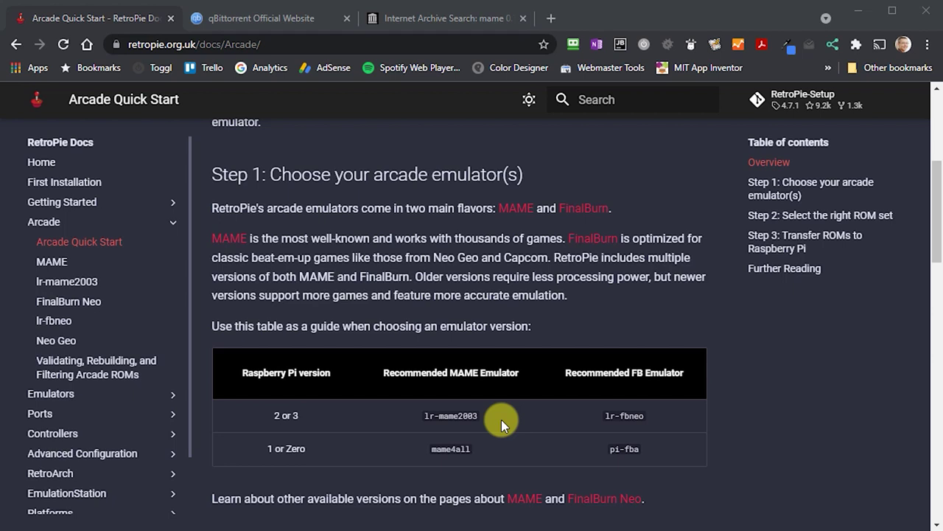
# - Read the recommended emulators per Raspberry Pi version and the required ROM set versions on RetroPie's Arcade Quick Start page
pyautogui.scroll(-3, 501, 419)
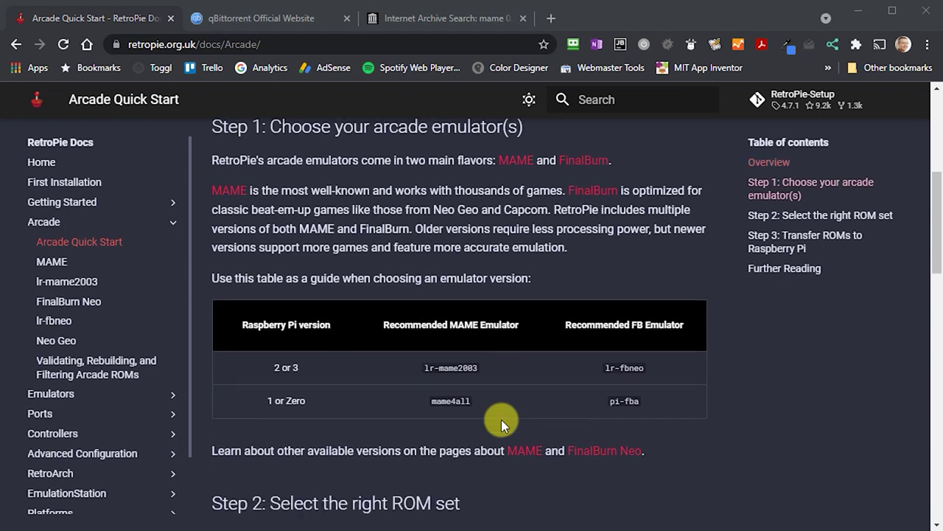
pyautogui.scroll(-4, 501, 419)
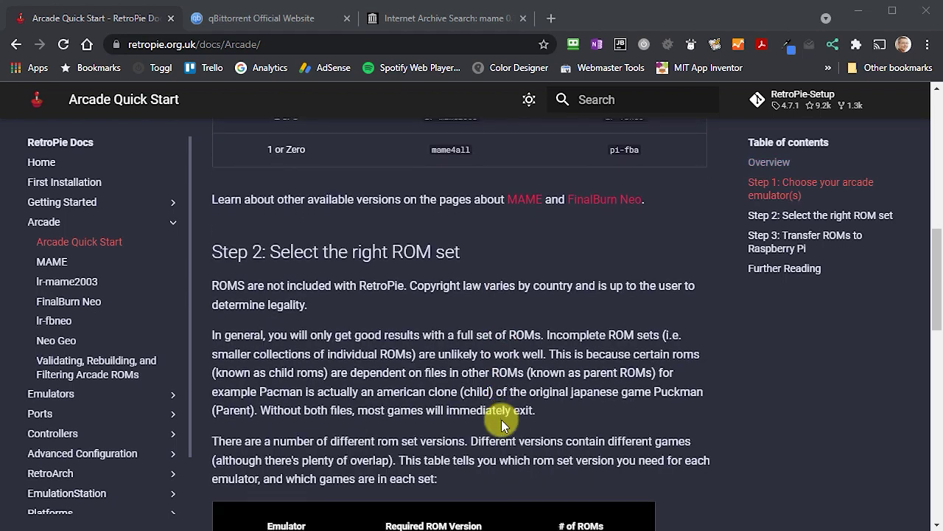
pyautogui.scroll(-1, 501, 419)
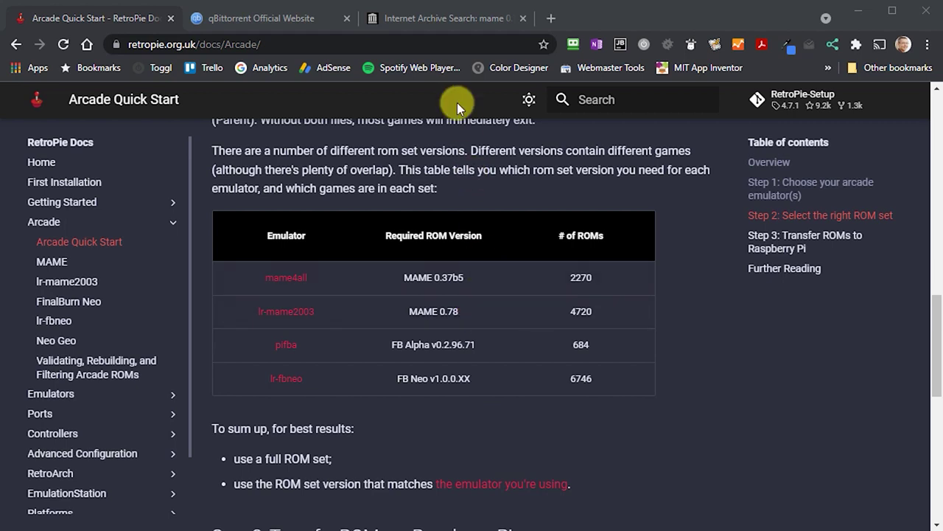
# - Open the MAME 2003-Plus Reference full non-merged set from the Internet Archive results for "mame 0.78"
pyautogui.click(448, 20)
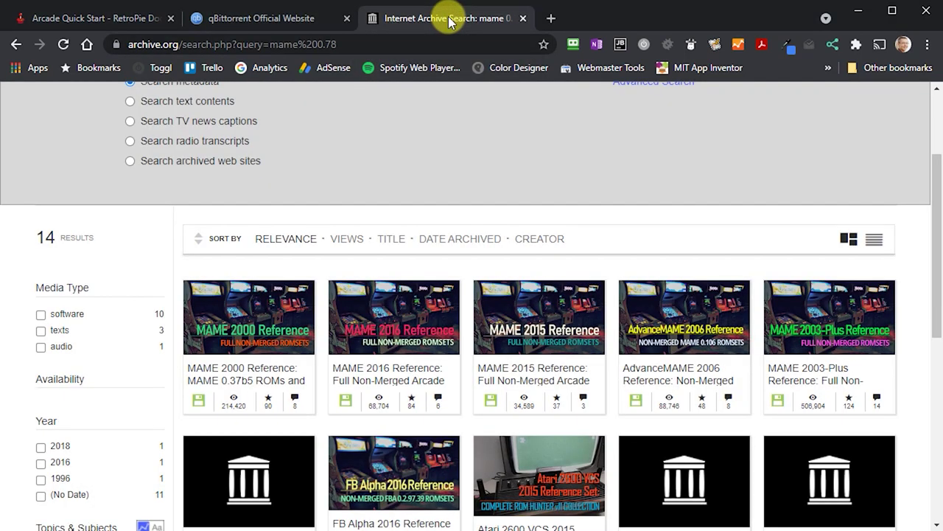
pyautogui.scroll(2, 394, 157)
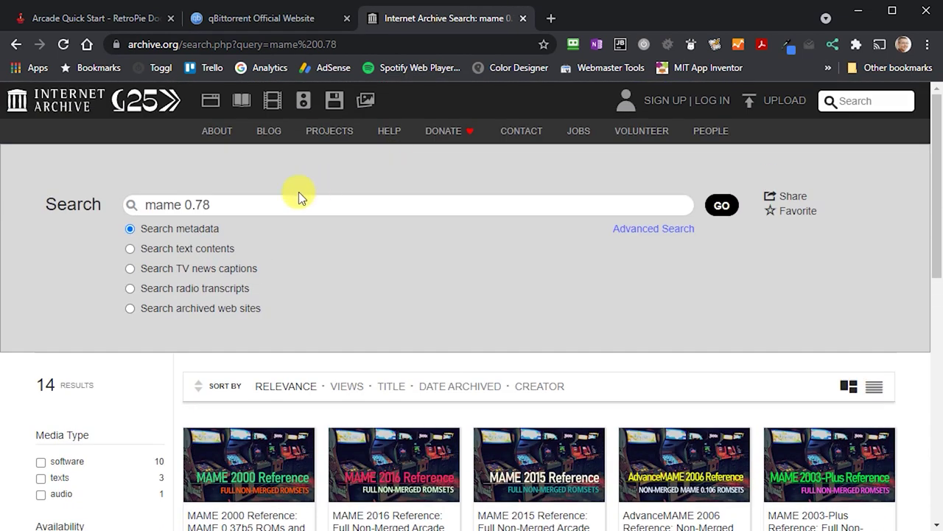
pyautogui.moveTo(242, 204); pyautogui.dragTo(149, 205)
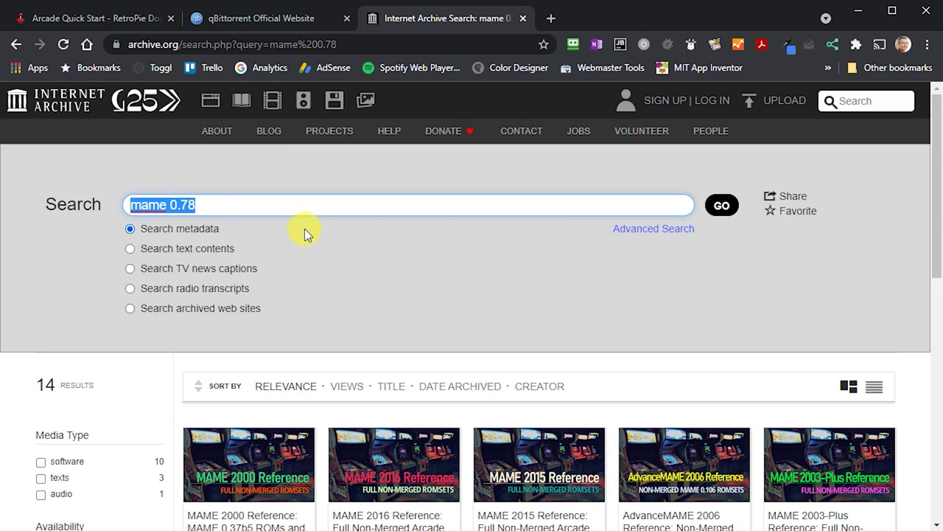
pyautogui.click(376, 254)
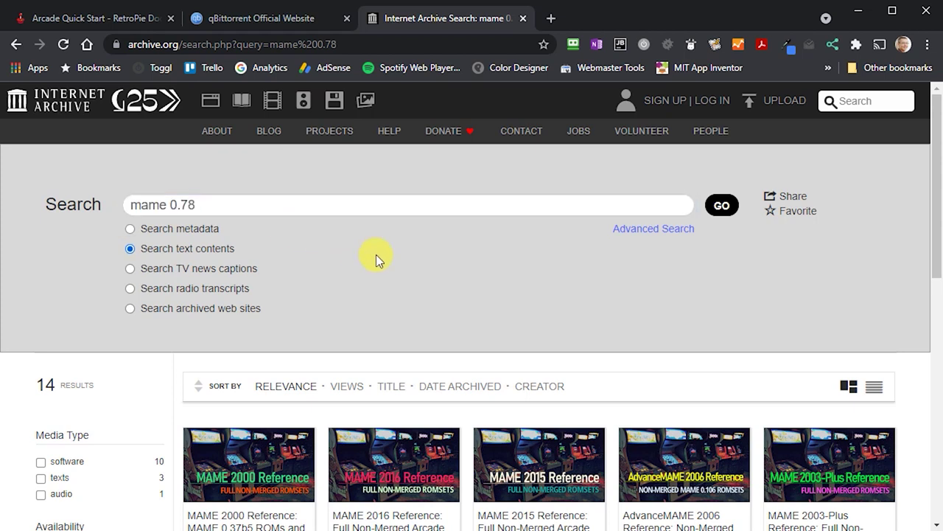
pyautogui.scroll(-3, 376, 258)
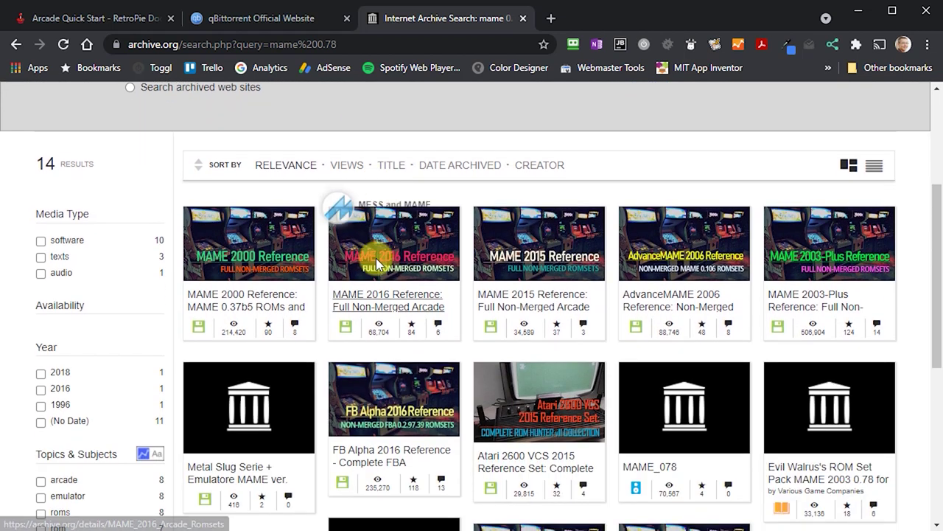
pyautogui.click(843, 240)
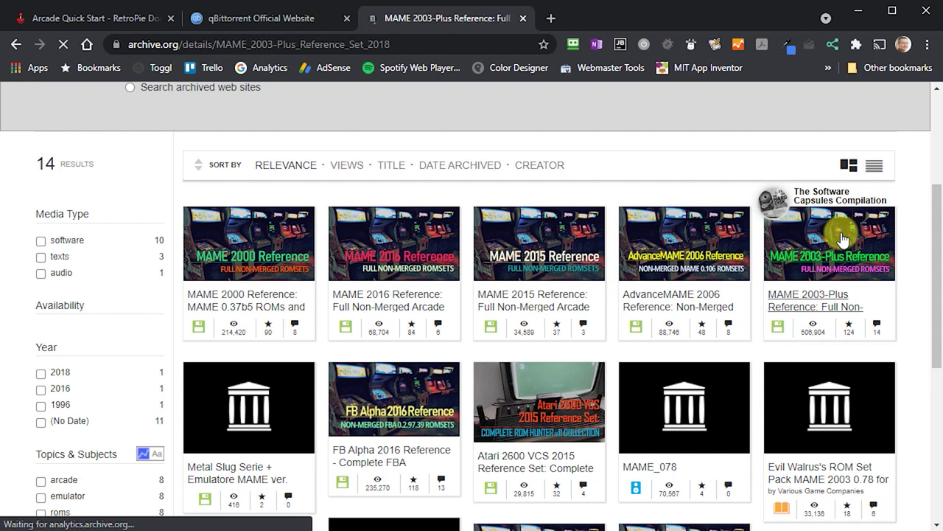
# - Save the MAME 2003-Plus Reference Set torrent file to the Temp folder and add it with all its files to qBittorrent
pyautogui.scroll(-7, 842, 240)
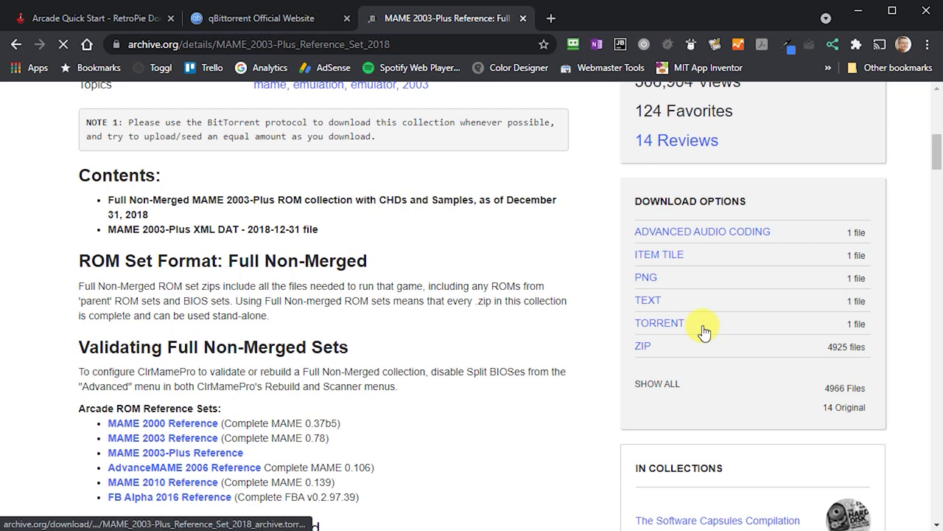
pyautogui.moveTo(704, 332)
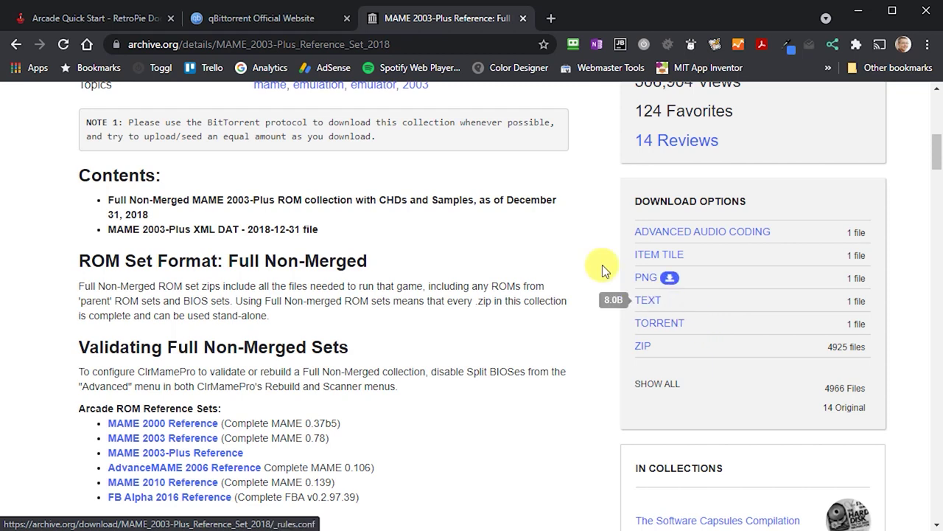
pyautogui.click(267, 23)
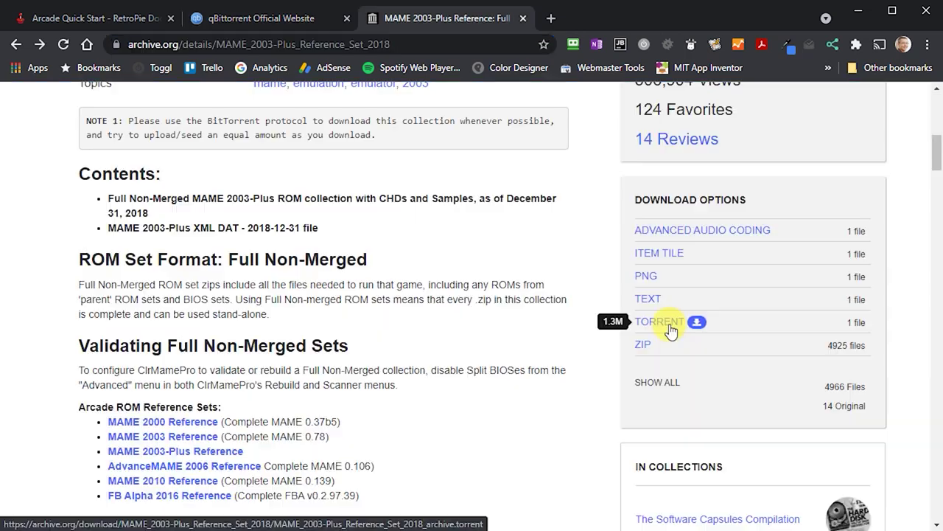
pyautogui.click(666, 323)
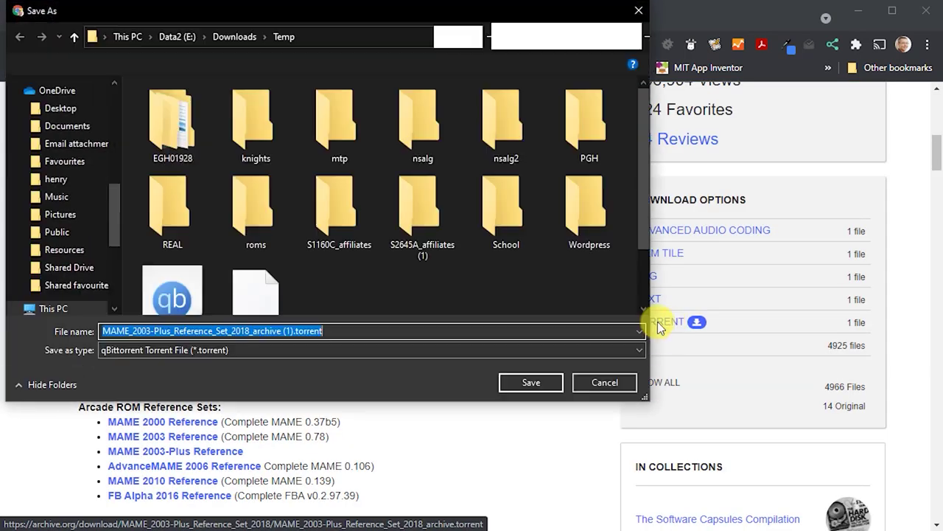
pyautogui.click(535, 380)
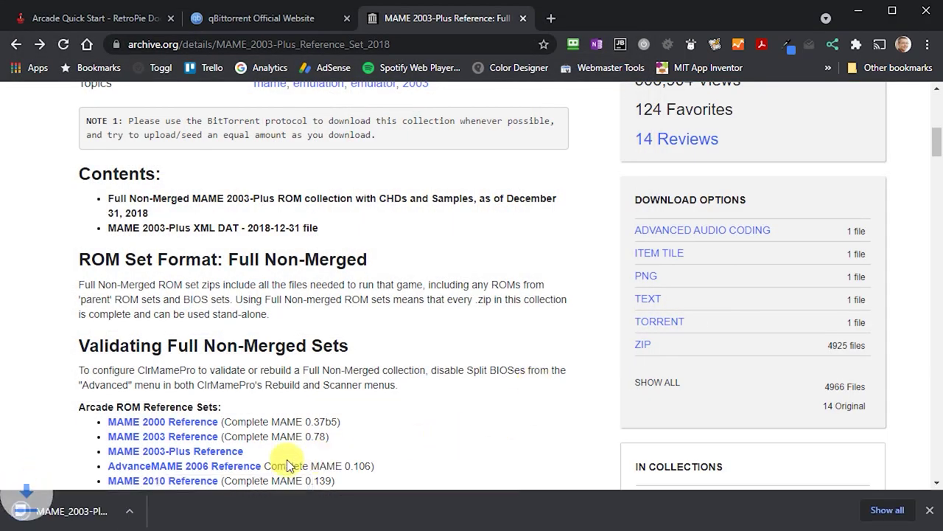
pyautogui.click(88, 510)
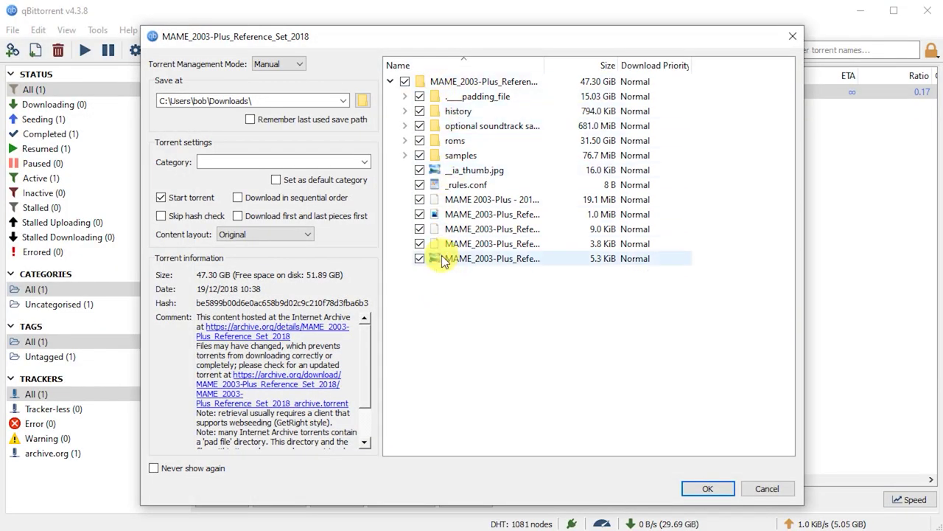
pyautogui.click(709, 488)
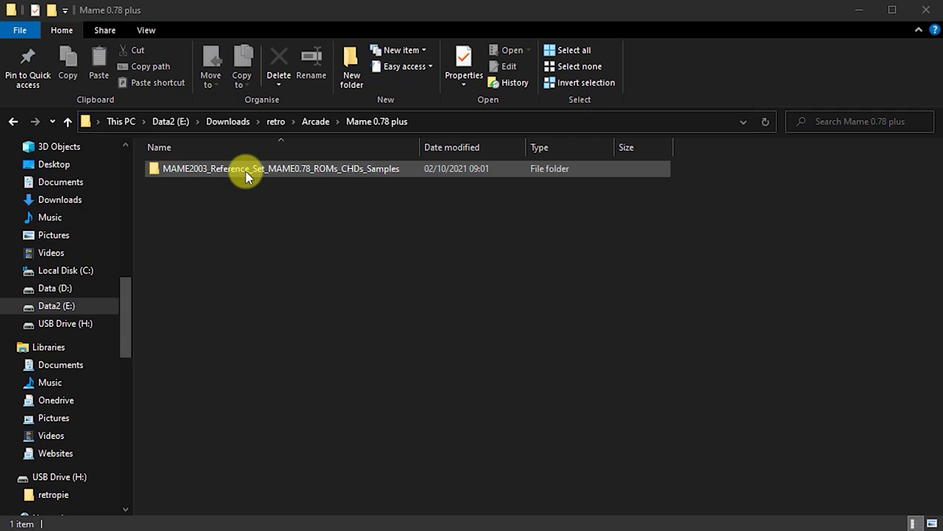
# - Copy everything in the MAME2003 0.78 reference set's roms folder on Data2 (E:) into the mame-libretro folder
pyautogui.doubleClick(246, 171)
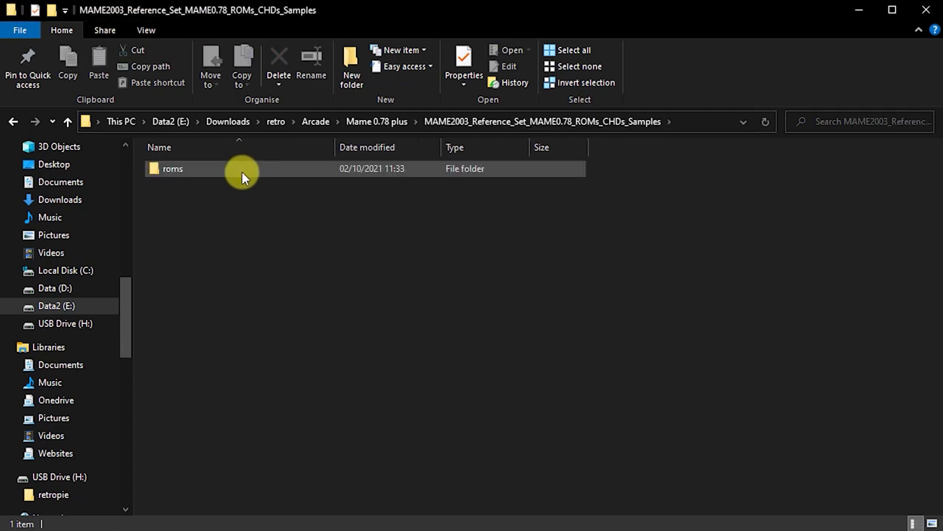
pyautogui.doubleClick(241, 172)
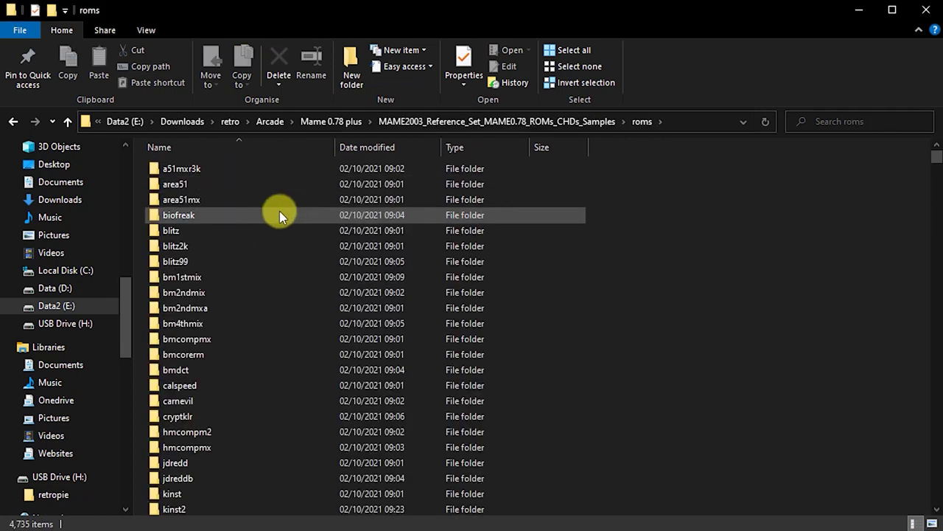
pyautogui.scroll(-8, 277, 215)
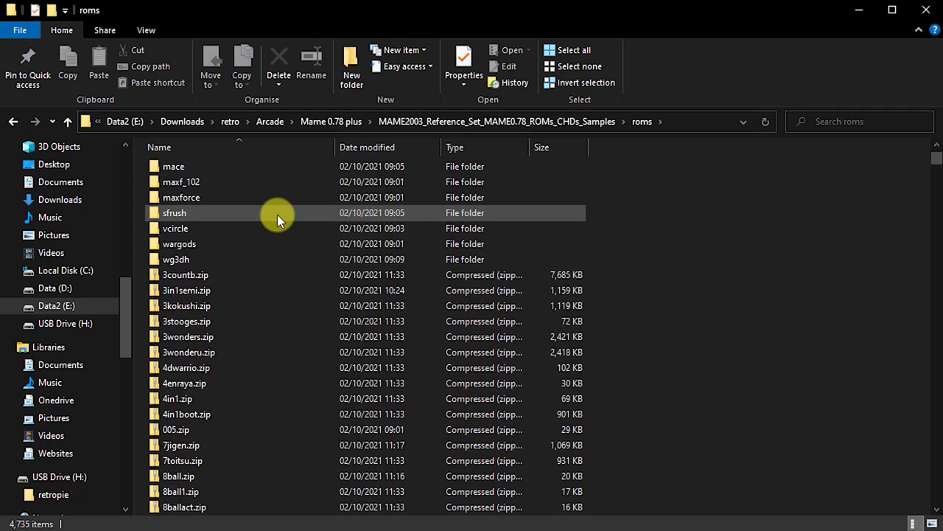
pyautogui.scroll(-1, 278, 215)
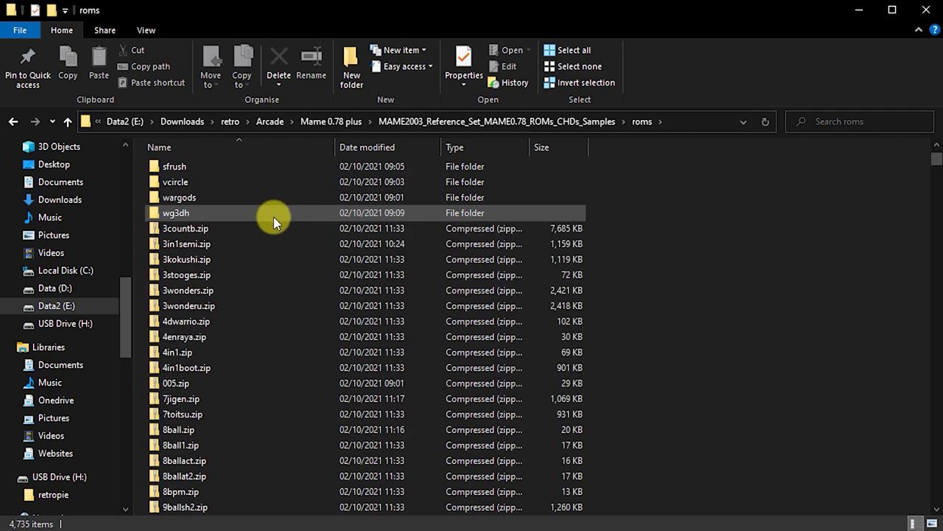
pyautogui.hotkey('ctrl', 'a')
pyautogui.moveTo(127, 314); pyautogui.dragTo(135, 425)
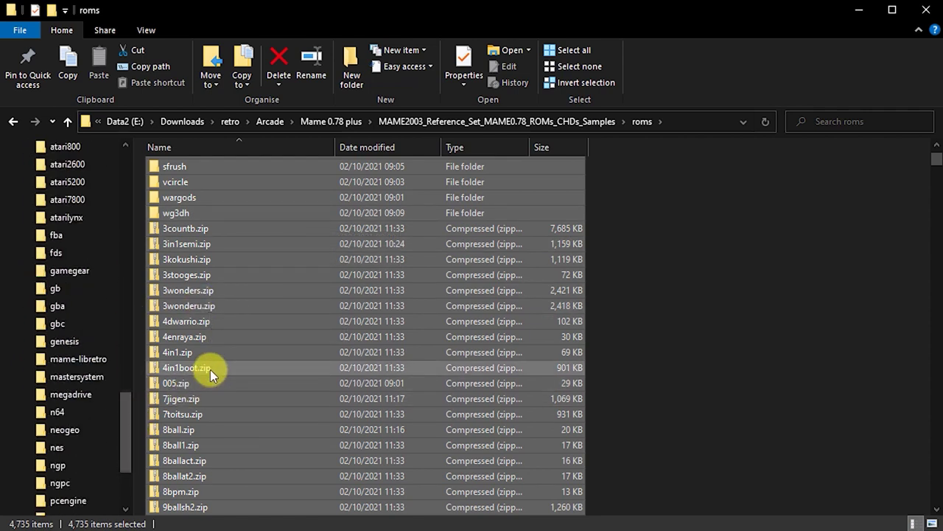
pyautogui.moveTo(210, 370); pyautogui.dragTo(97, 362)
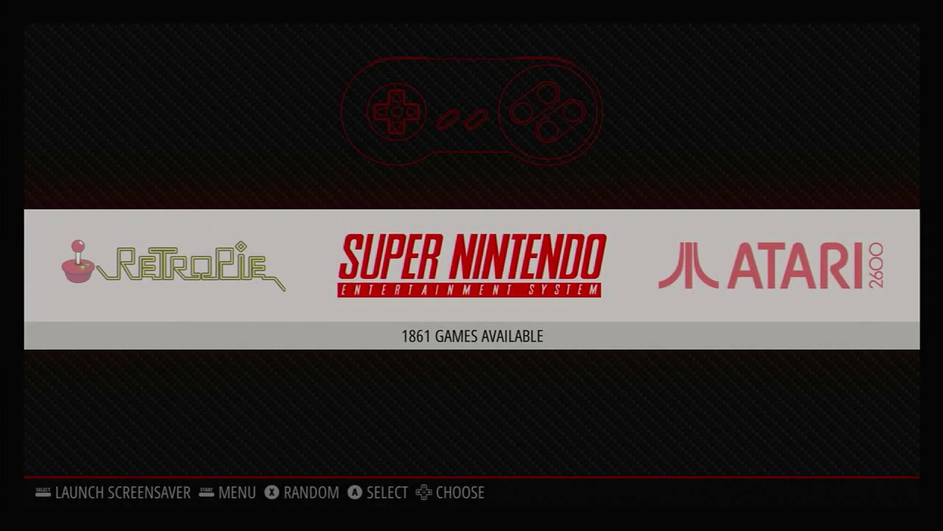
# - Switch to EmulationStation on the Raspberry Pi and open the MAME system's game list
pyautogui.press('Return')
pyautogui.press('Down')
pyautogui.press('Down')
pyautogui.press('Down')
pyautogui.press('Down')
pyautogui.press('Down')
pyautogui.press('Down')
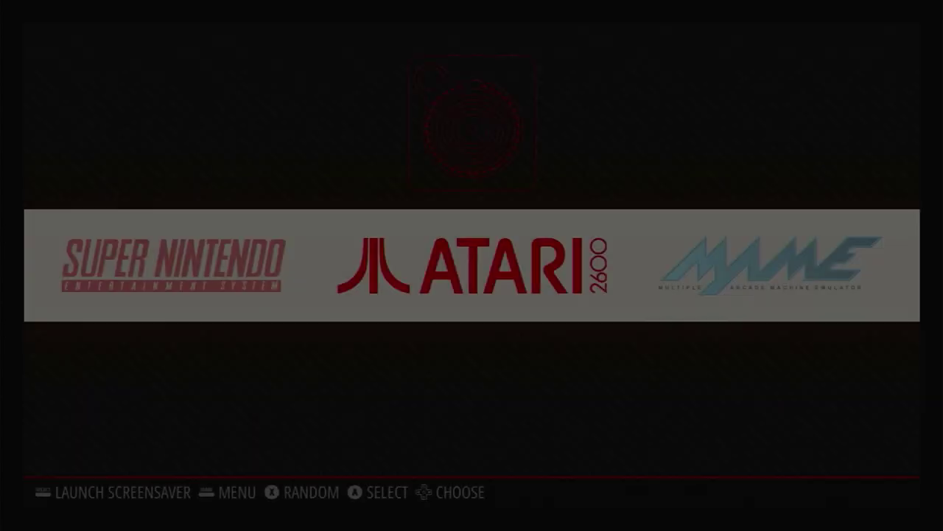
pyautogui.press('Right')
pyautogui.press('Right')
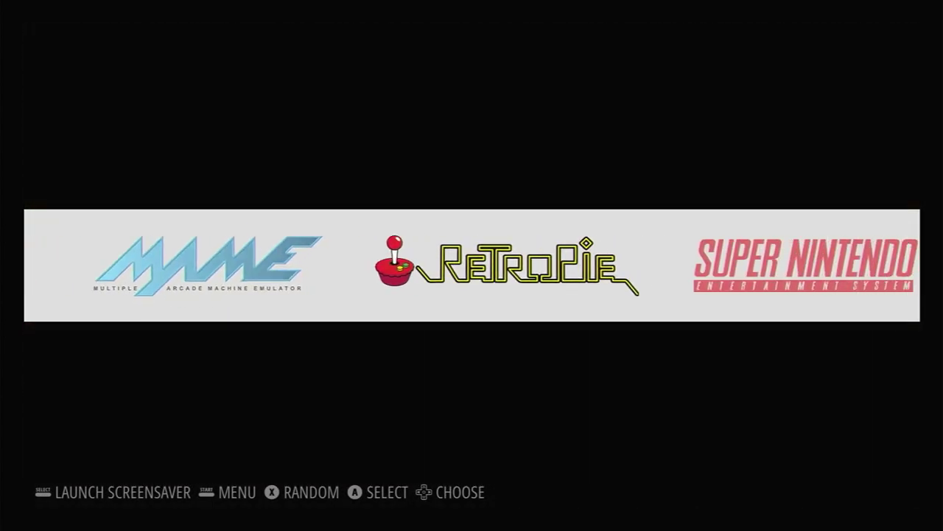
pyautogui.press('Left')
pyautogui.press('Return')
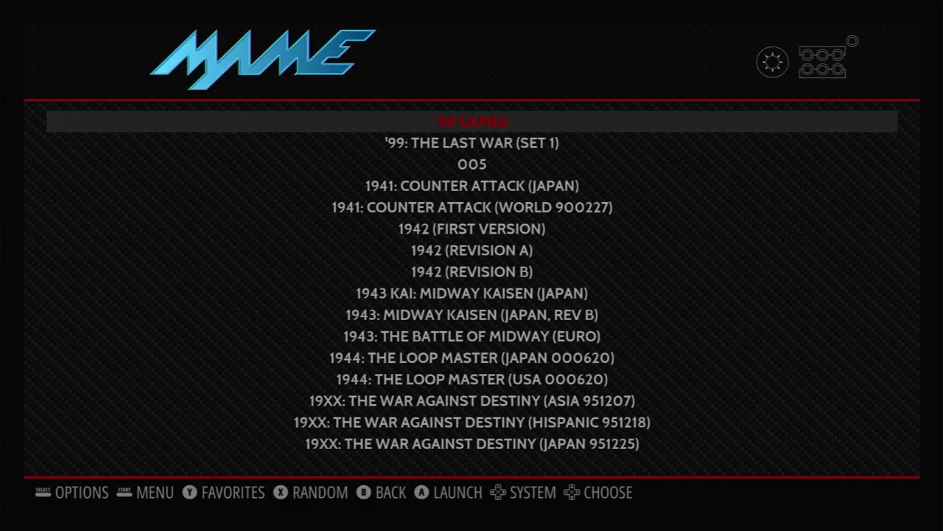
# - Launch one of the 1943 arcade games from the MAME list and start playing it
pyautogui.press('Down')
pyautogui.press('Down')
pyautogui.press('Down')
pyautogui.press('Down')
pyautogui.press('Down')
pyautogui.press('Down')
pyautogui.press('Down')
pyautogui.press('Down')
pyautogui.press('Down')
pyautogui.press('Down')
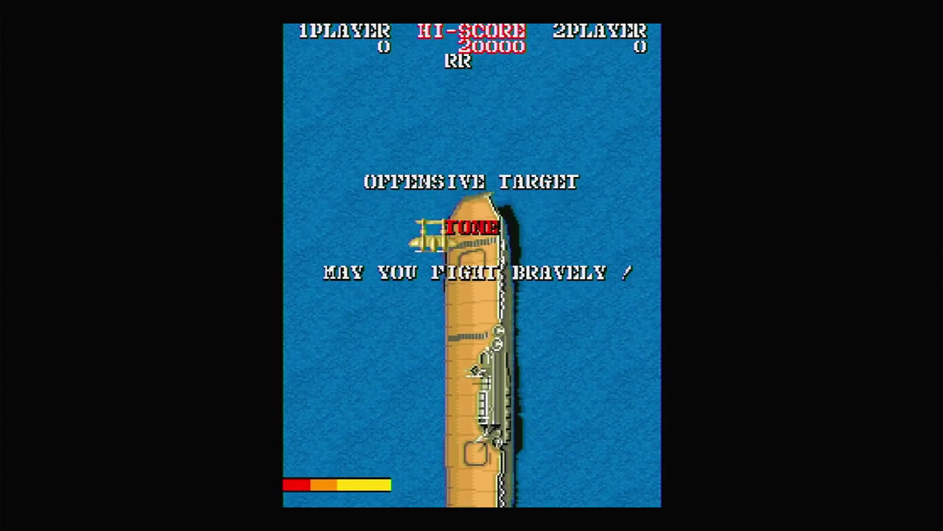
pyautogui.press('5')
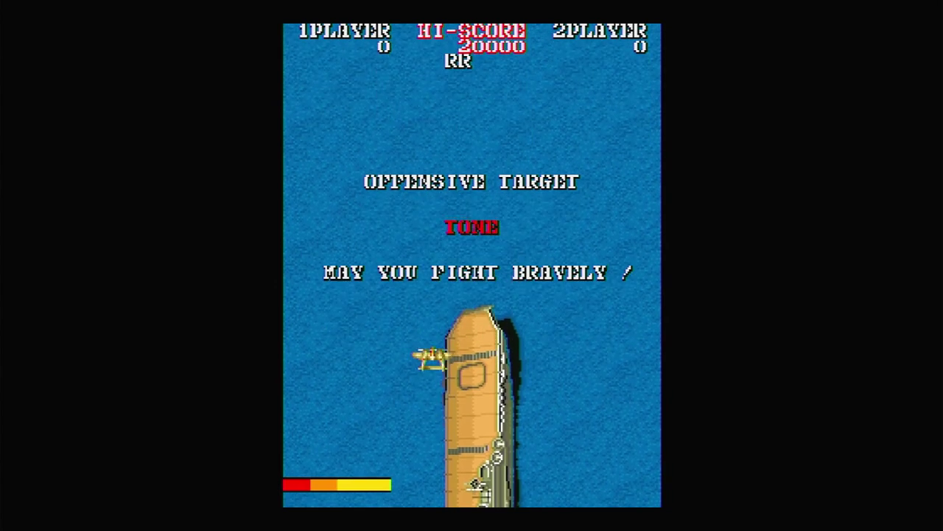